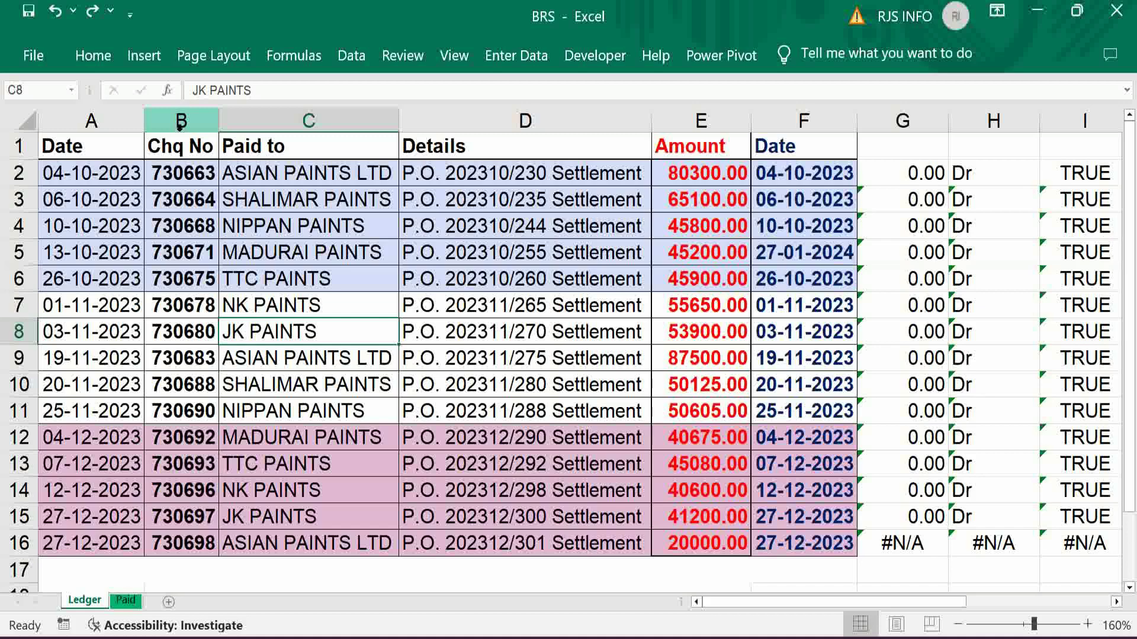
- Hide the Cheque No. column (B) on the Paid sheet, then return to the Ledger sheet
left_click(181, 123)
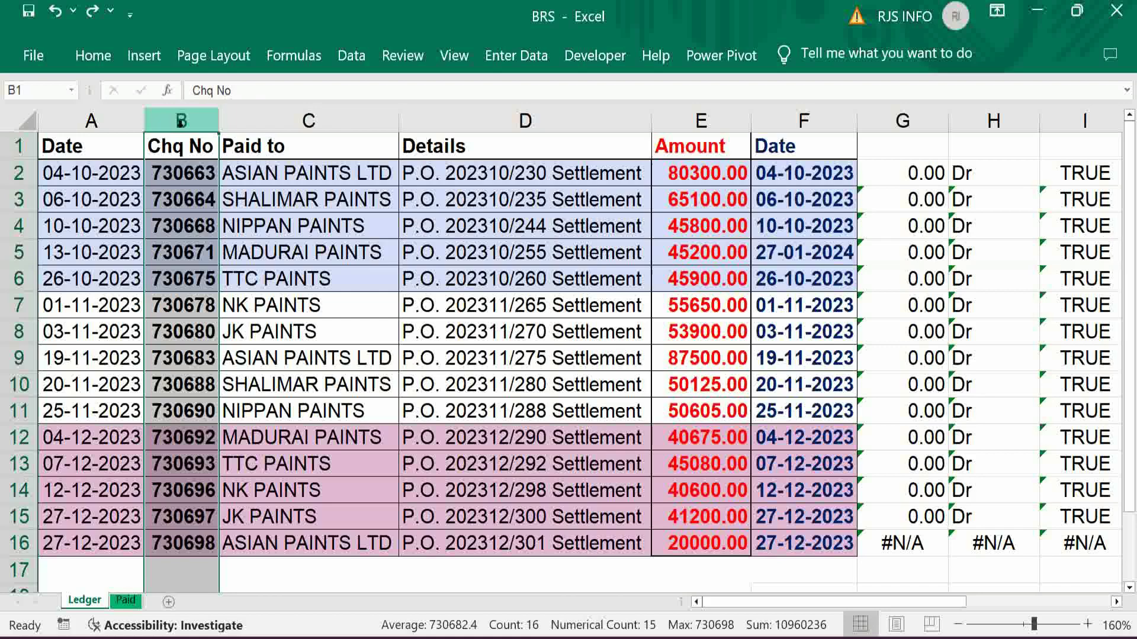
key("ctrl+Page_Down")
right_click(177, 123)
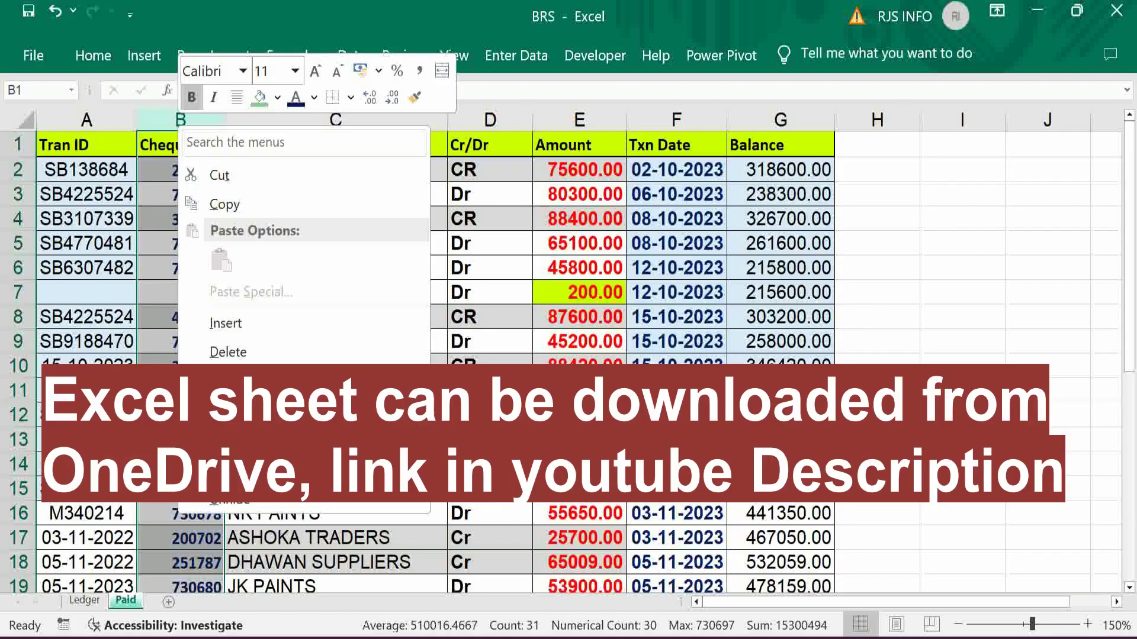
key("h")
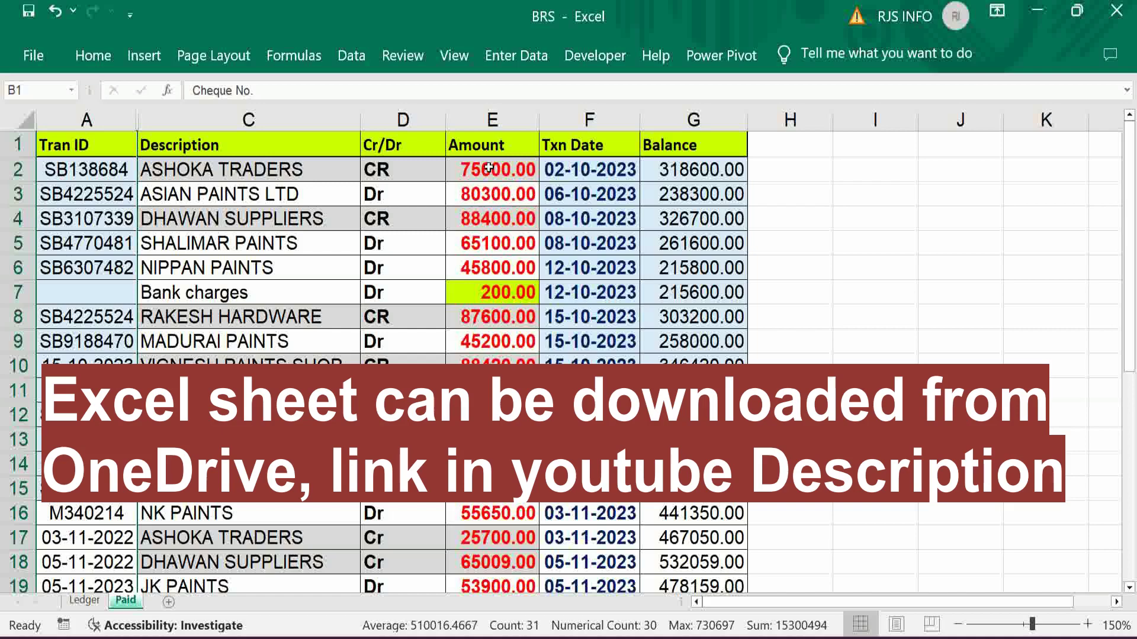
key("ctrl+Page_Up")
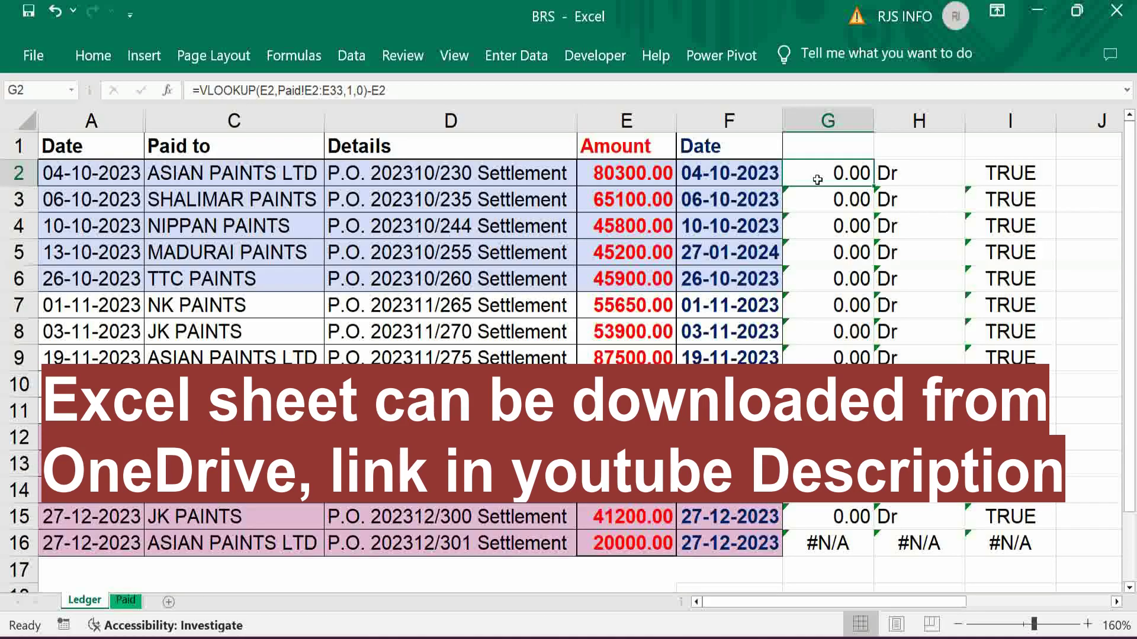
- Compare Ledger amounts with the Paid sheet's 80300 entry and review H2's INDEX/MATCH formula
left_click(614, 158)
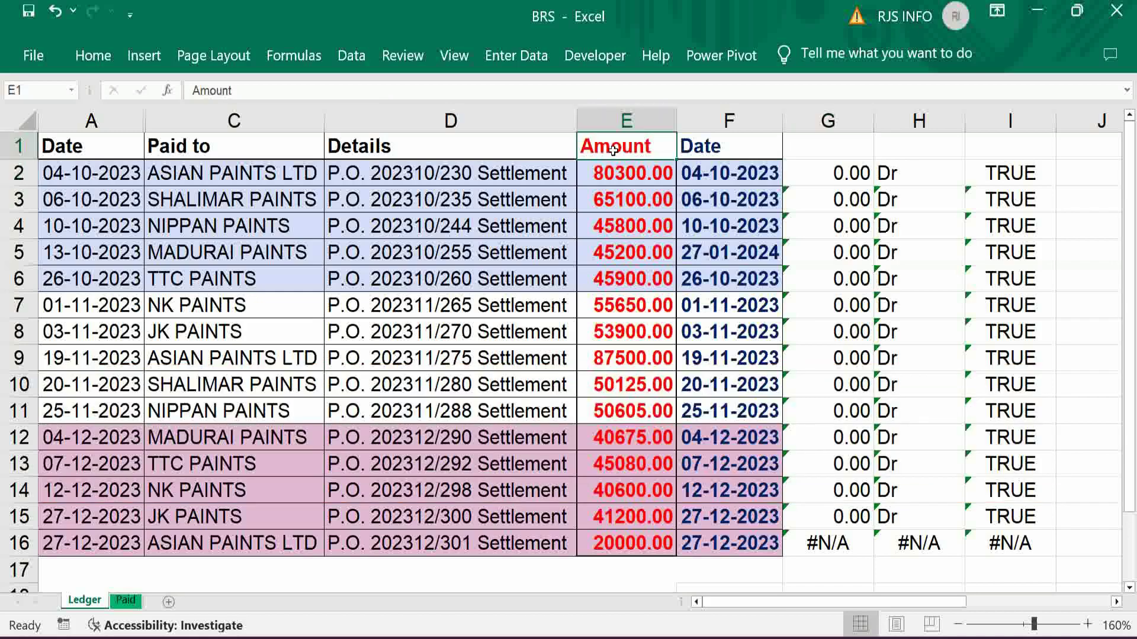
left_click(125, 601)
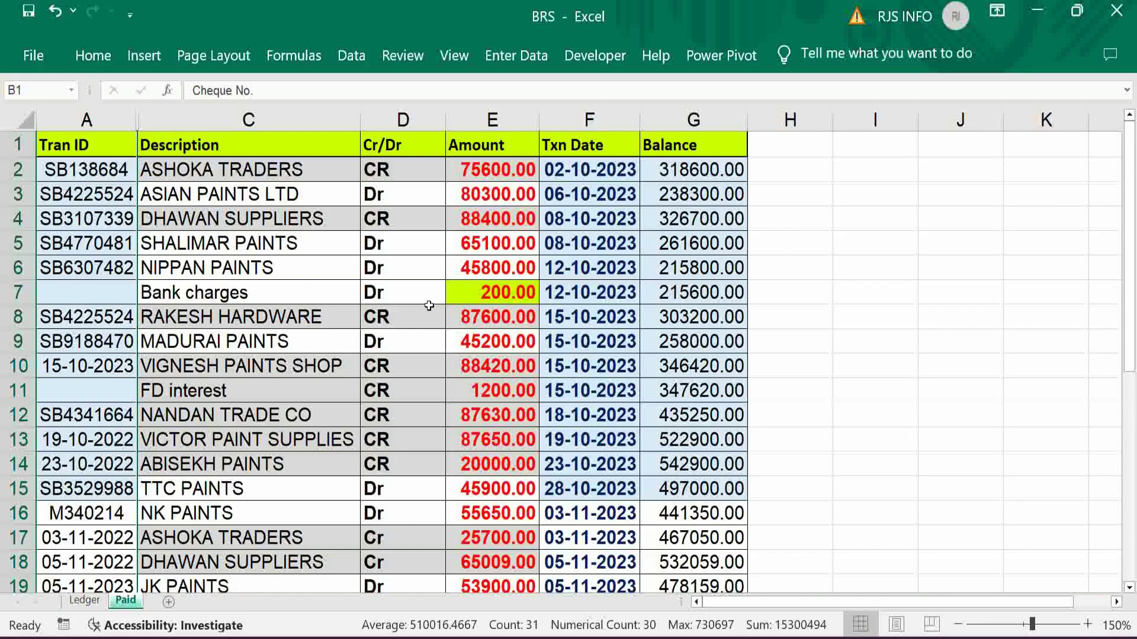
left_click(483, 200)
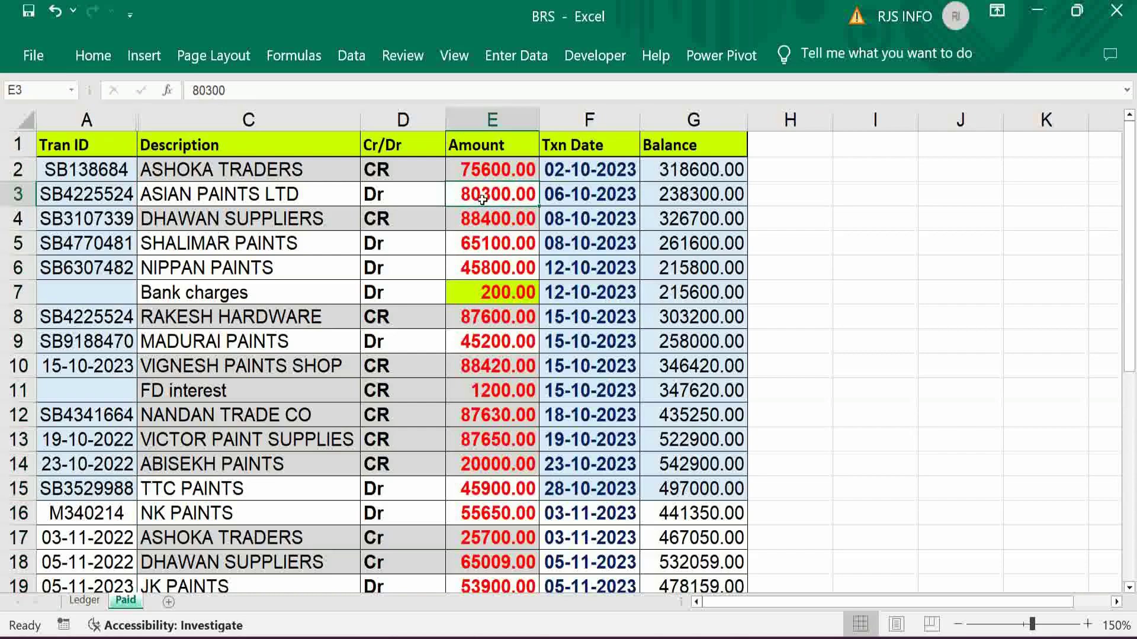
left_click(86, 602)
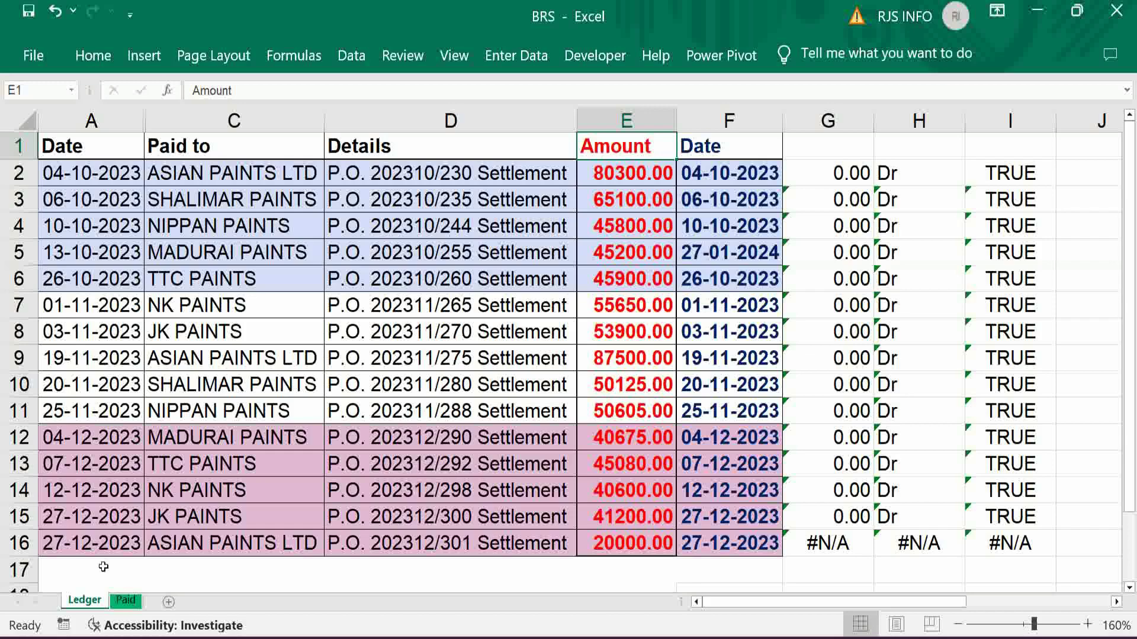
left_click(124, 601)
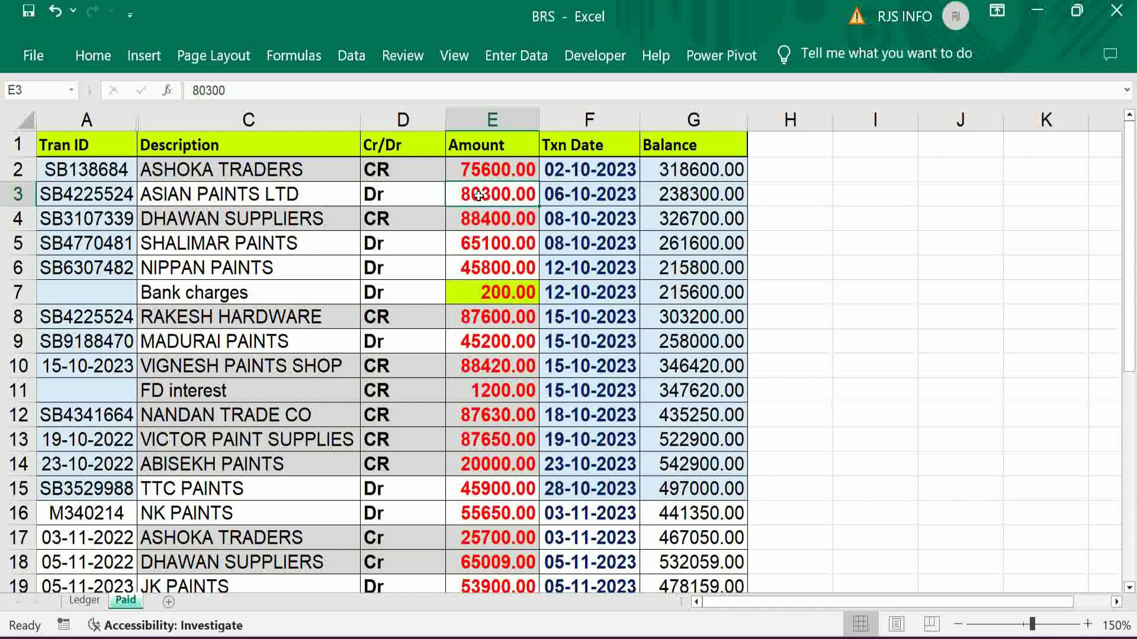
key("ctrl+Page_Up")
left_click(934, 169)
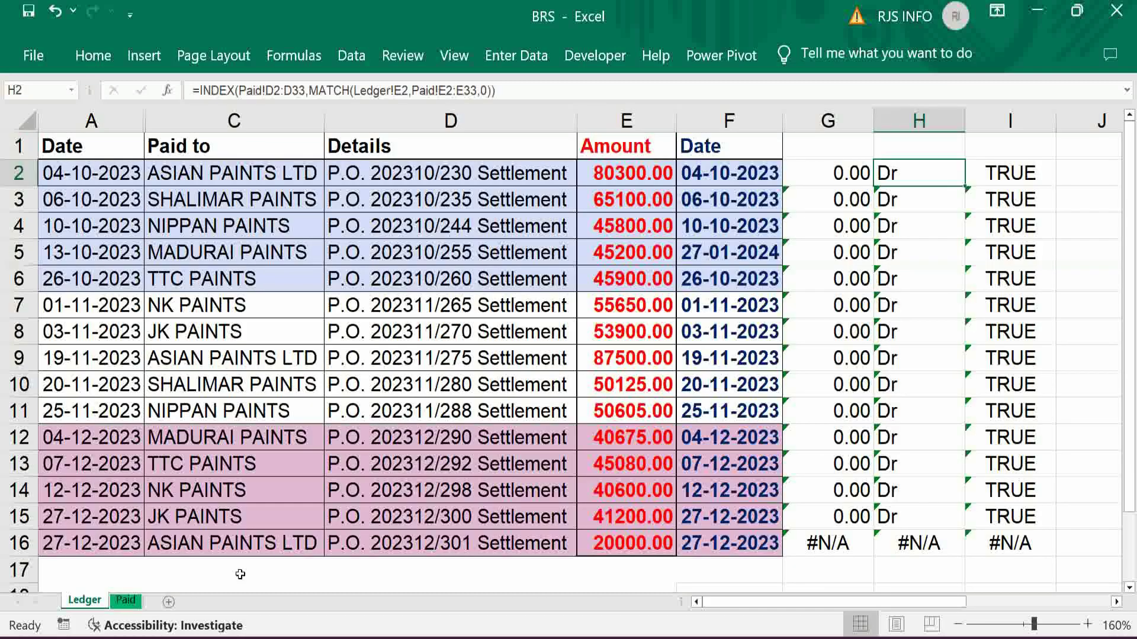
left_click(135, 601)
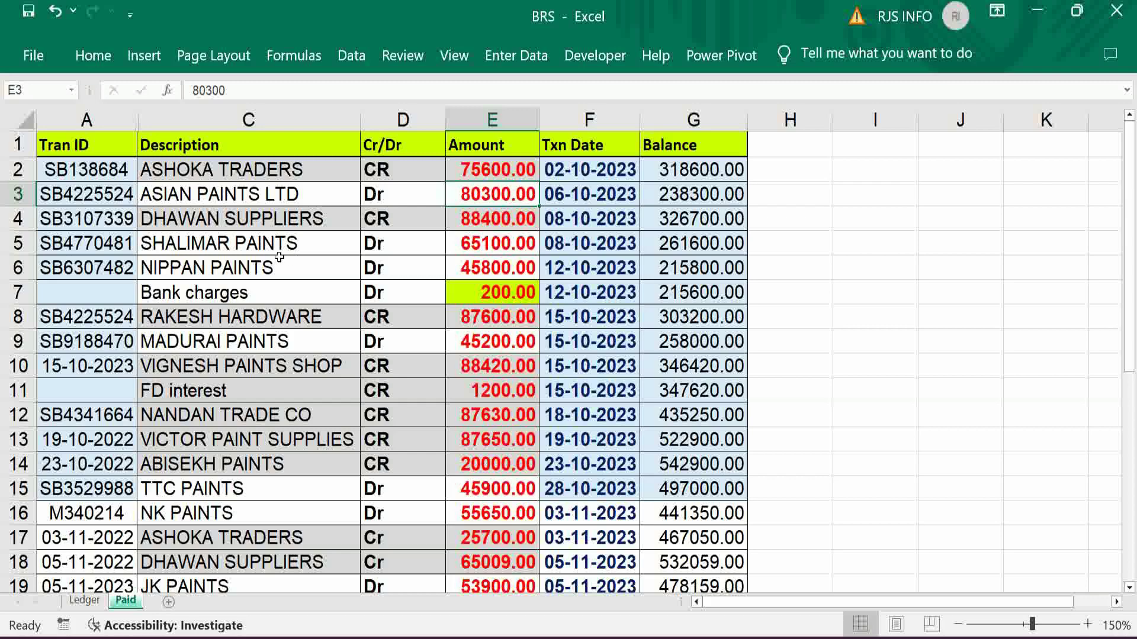
key("ctrl+Page_Up")
key("Delete")
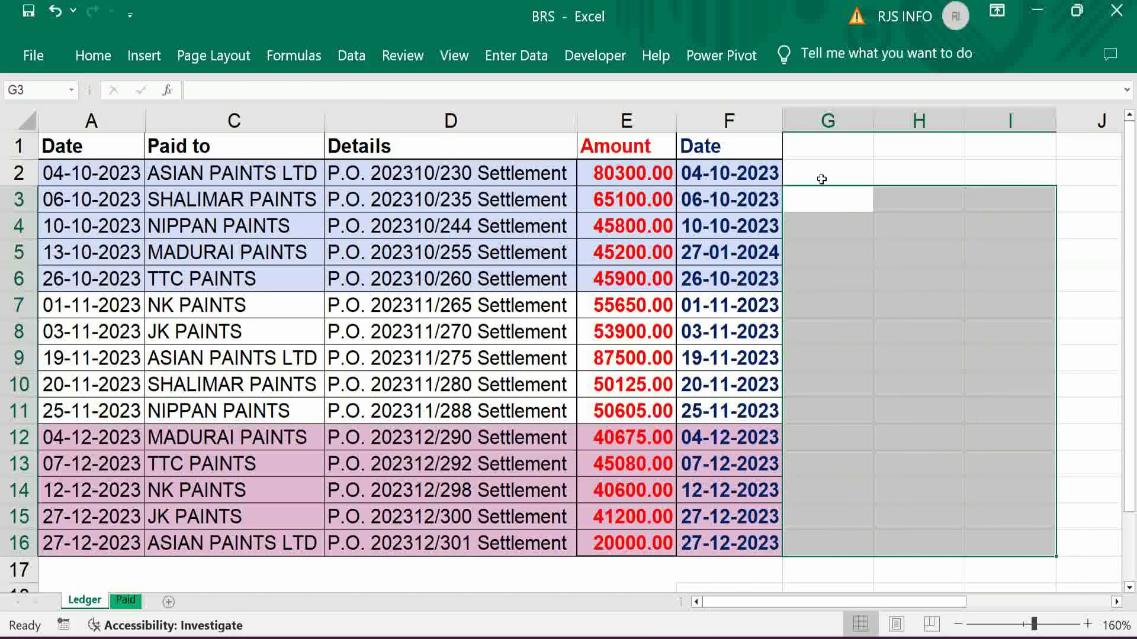
key("ctrl+Up")
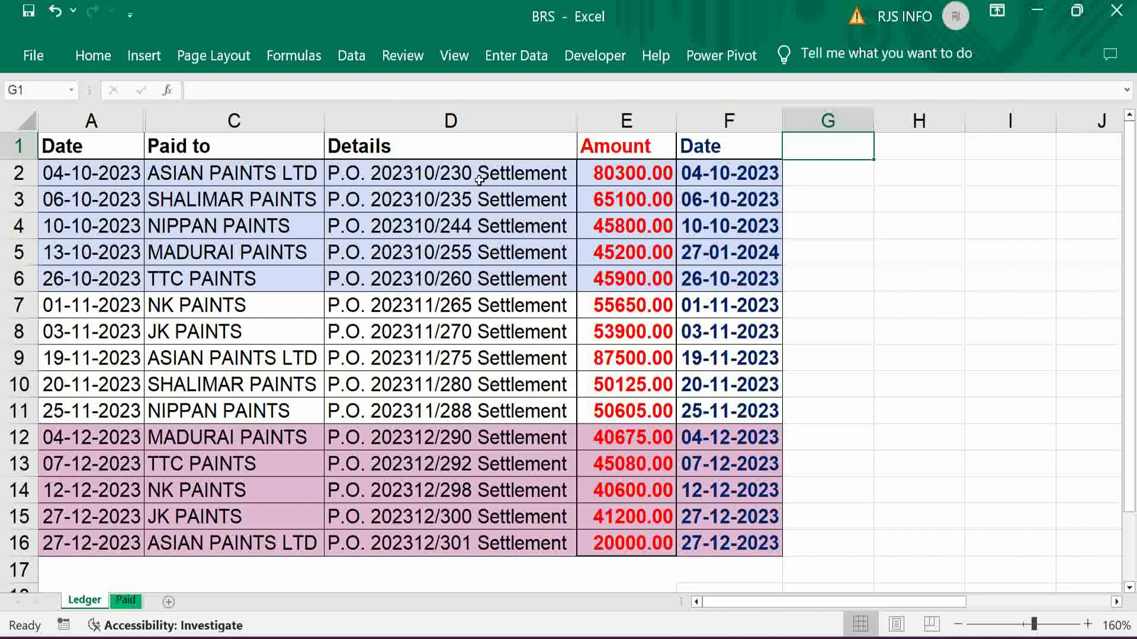
left_click(626, 171)
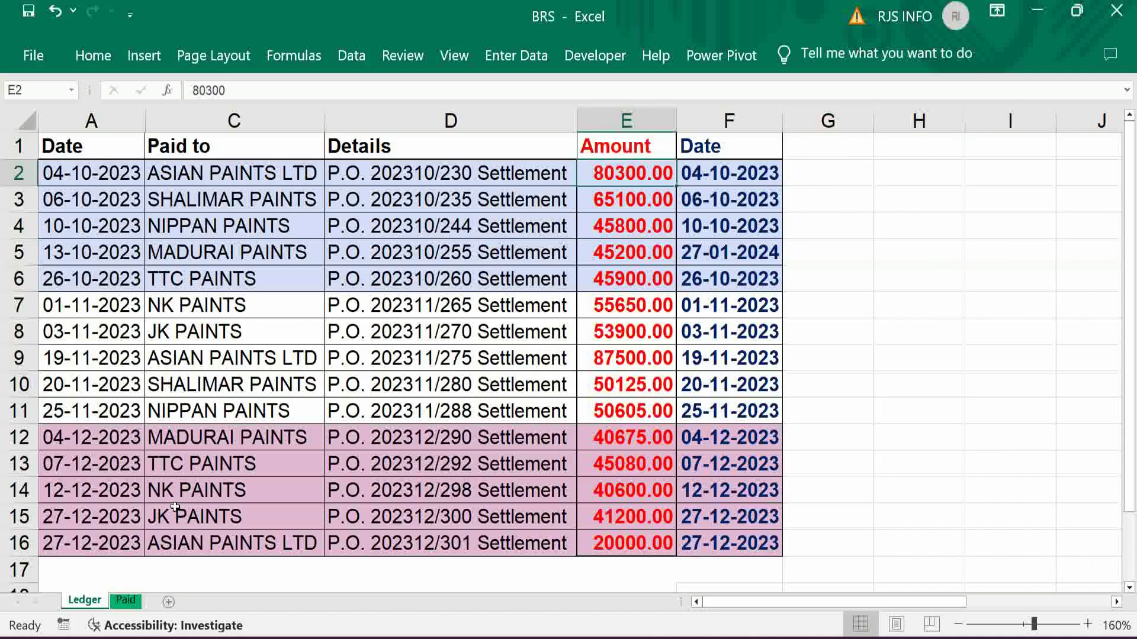
left_click(128, 602)
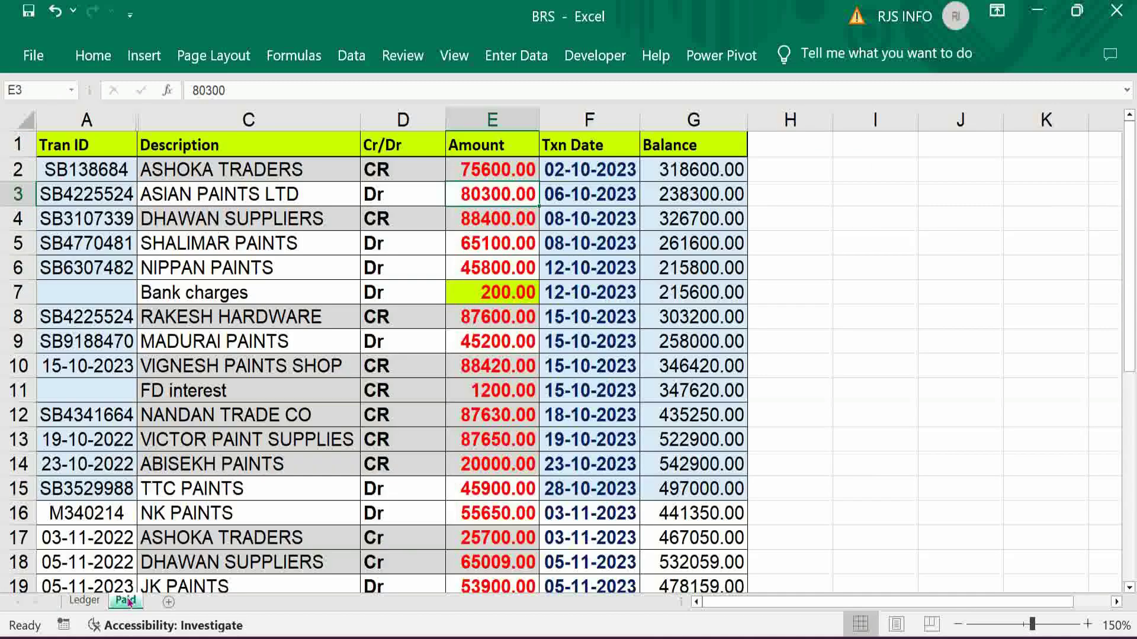
left_click(84, 601)
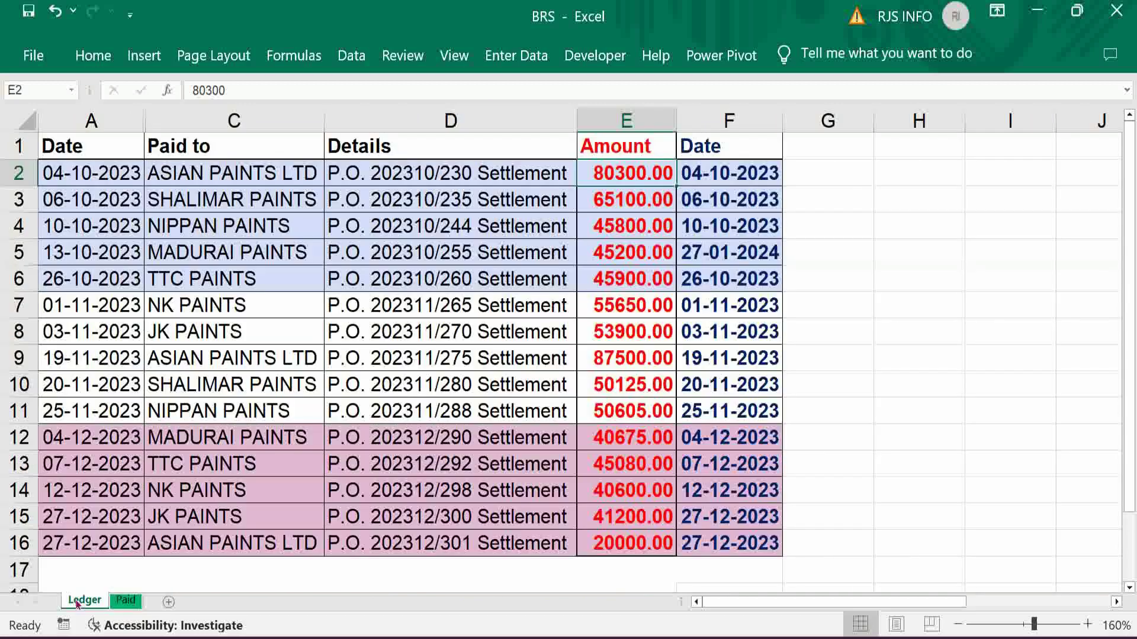
left_click(828, 170)
- Enter =VLOOKUP(E2,Paid!E2:E33,1,0) in Ledger cell G2
type("=")
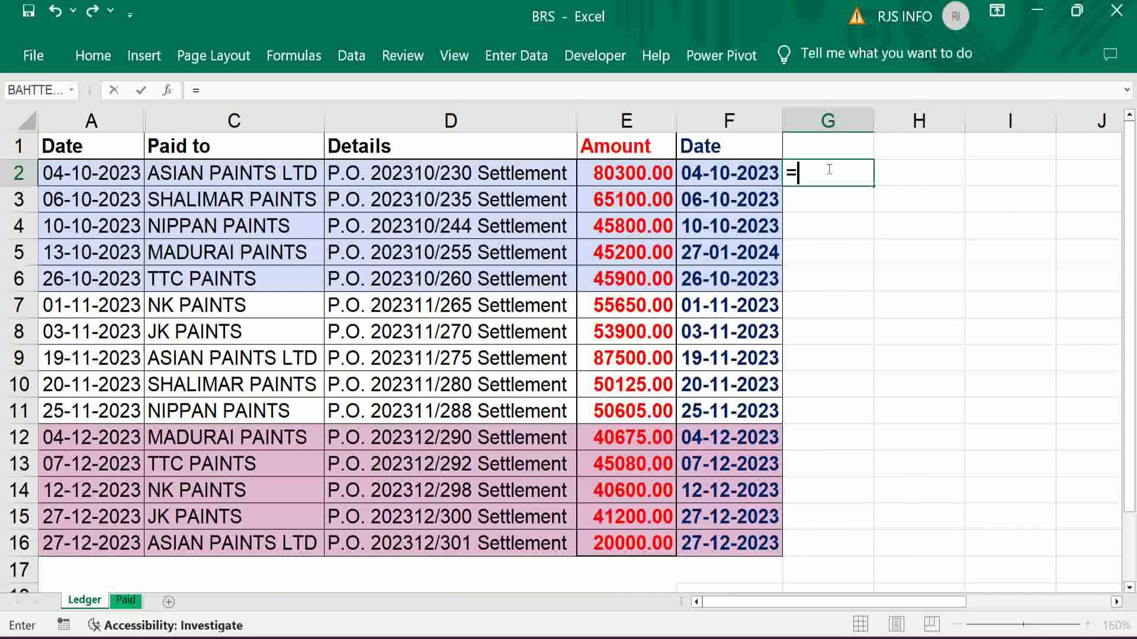
type("vlookup(")
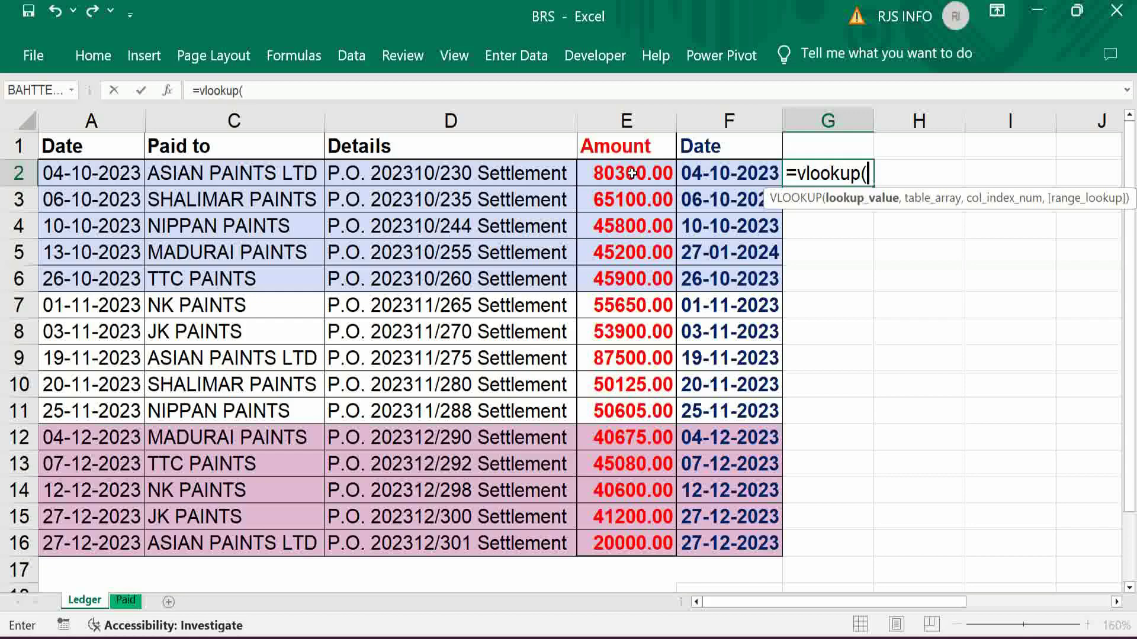
left_click(632, 173)
type(",")
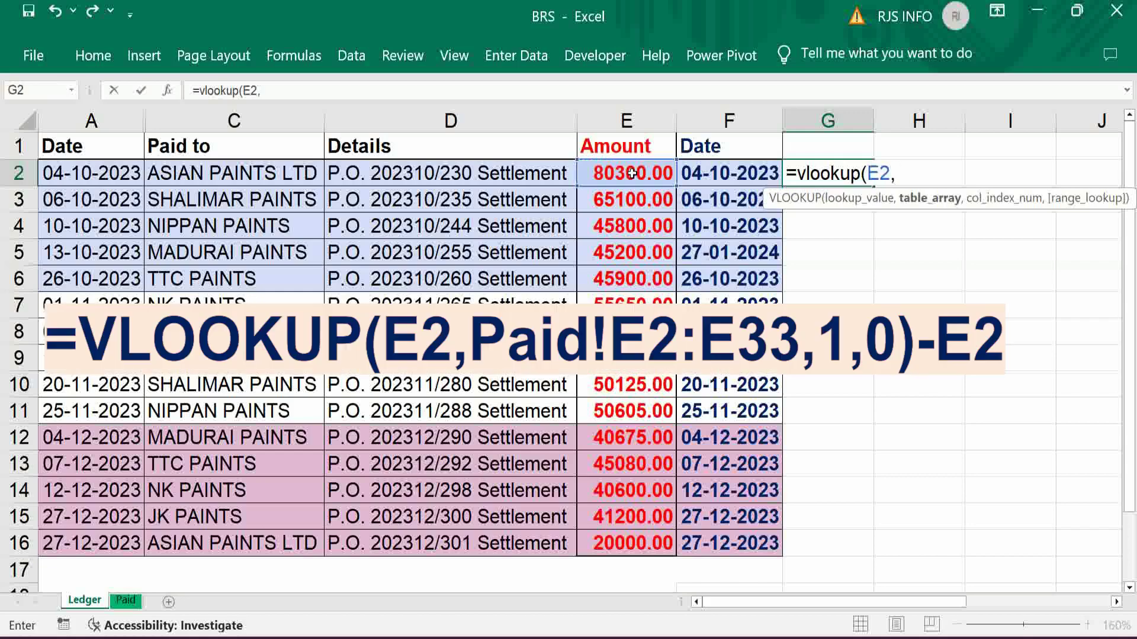
left_click(126, 600)
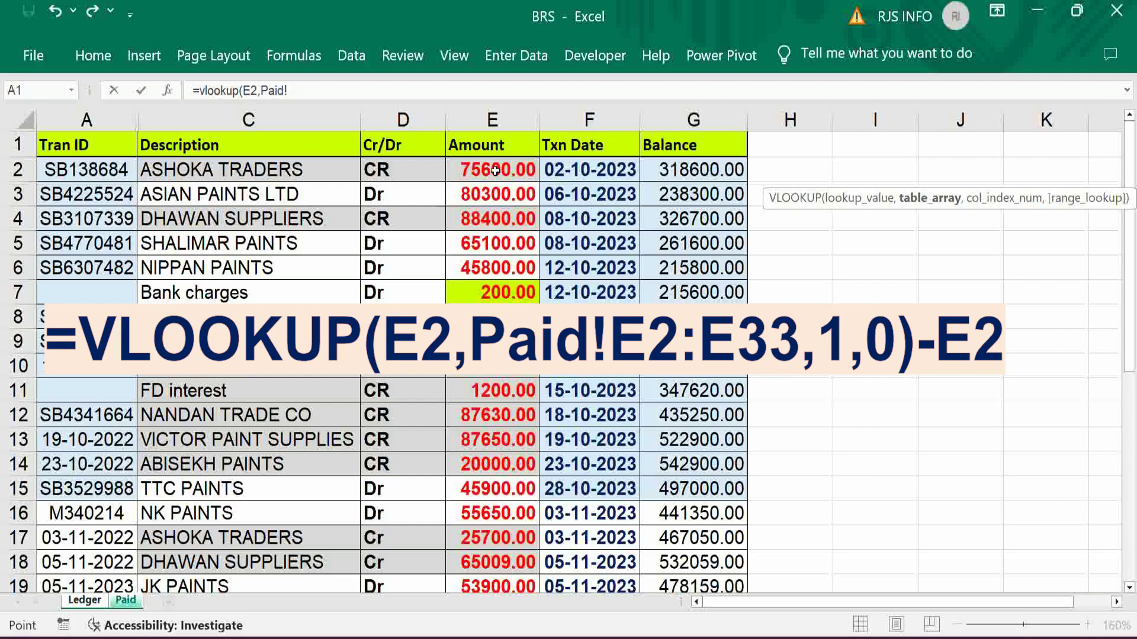
left_click_drag(495, 170, 498, 561)
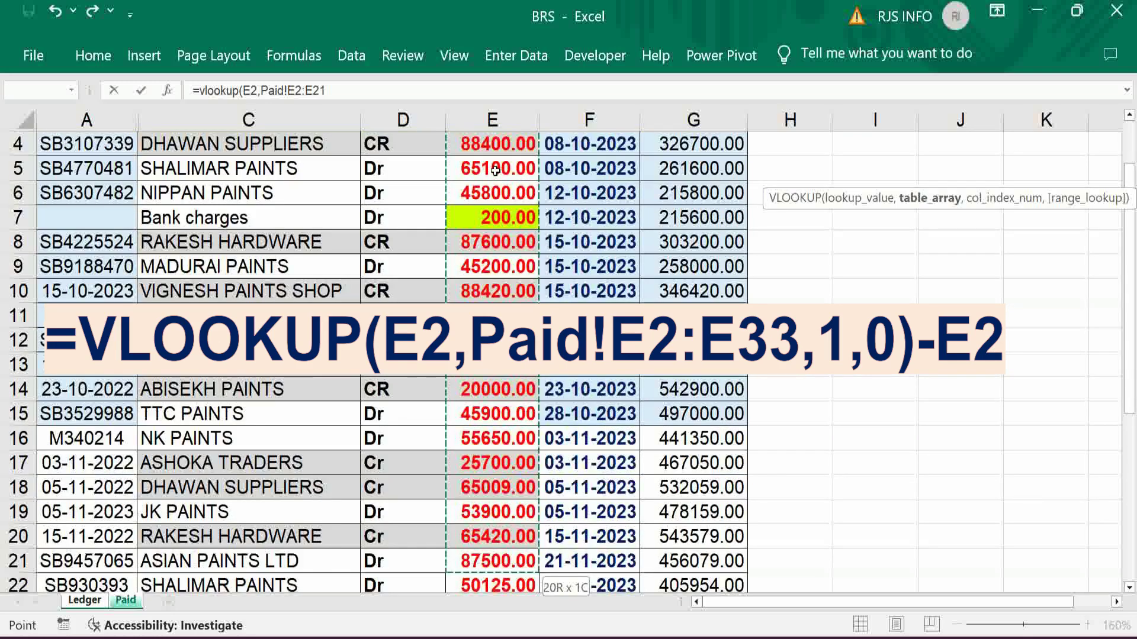
left_click_drag(496, 170, 495, 170)
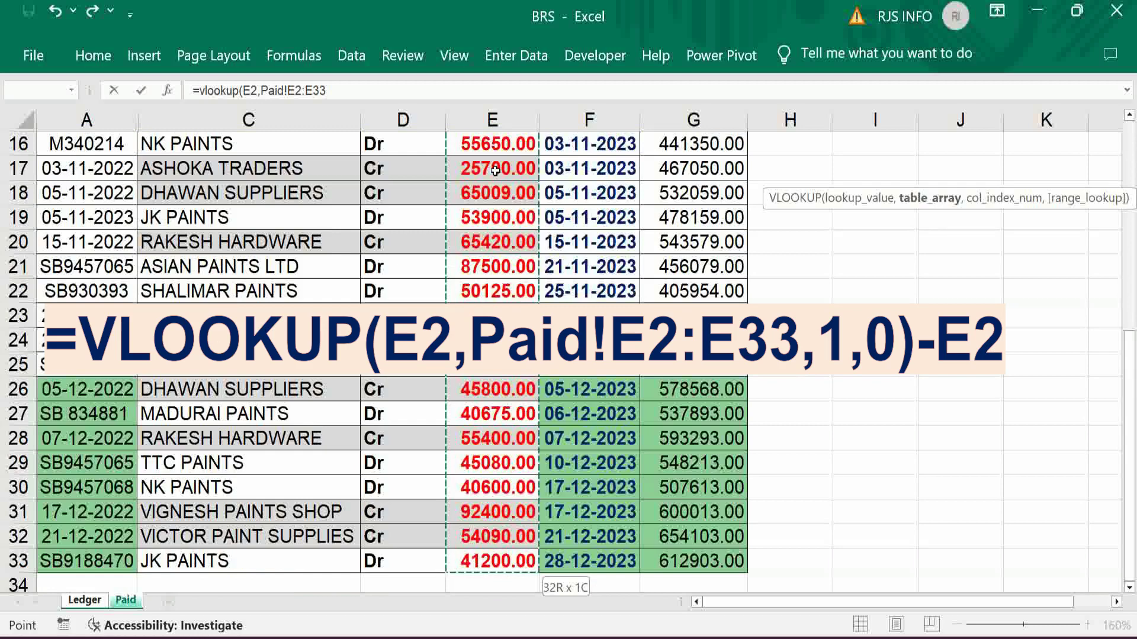
type(",")
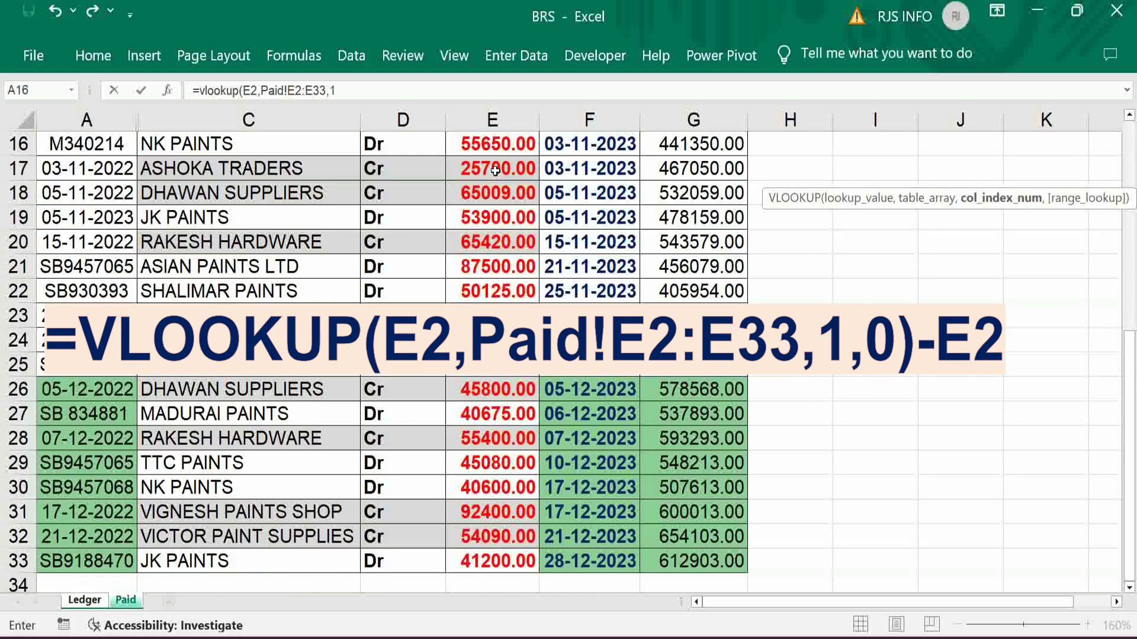
type("1,")
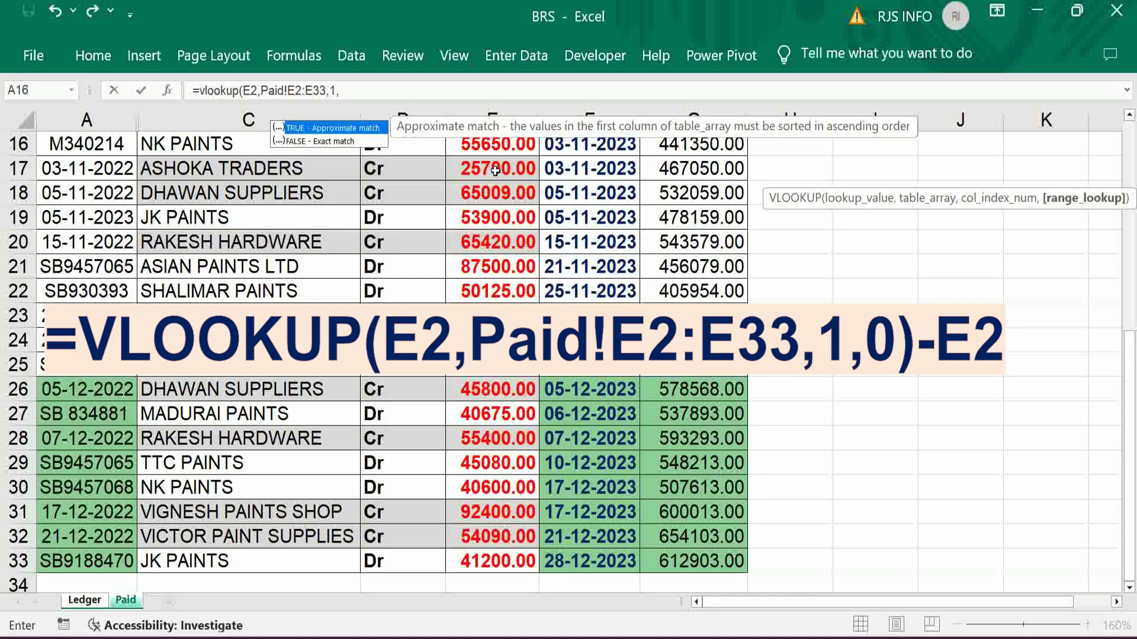
type("0)")
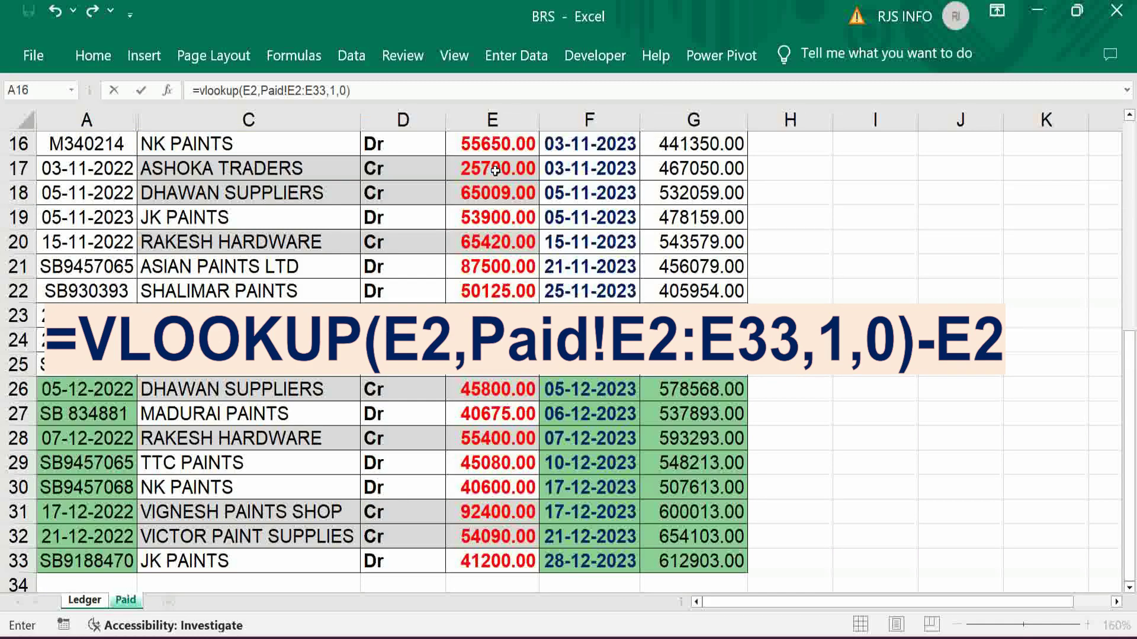
key("Tab")
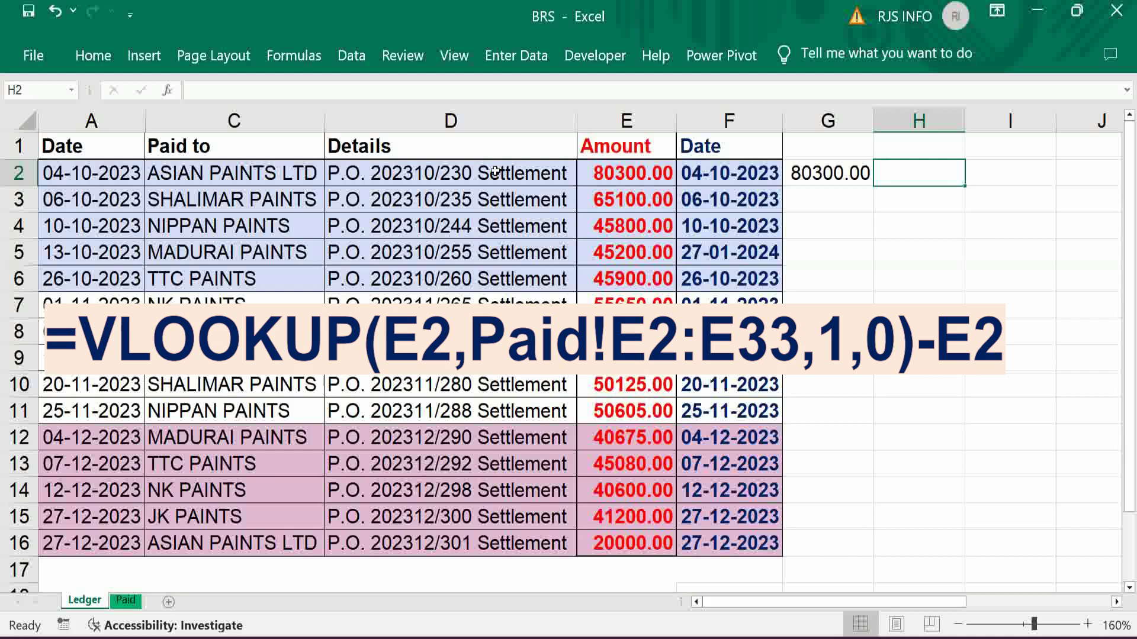
- Append -E2 to G2's lookup formula so it returns 0.00
key("Left")
key("F2")
type("-")
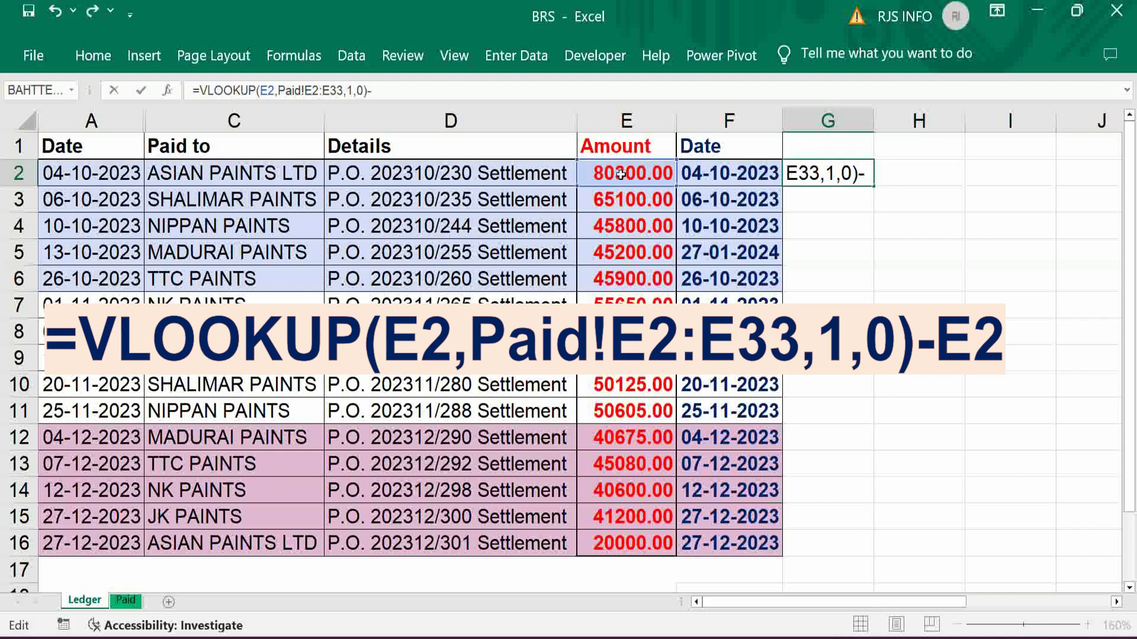
left_click(620, 174)
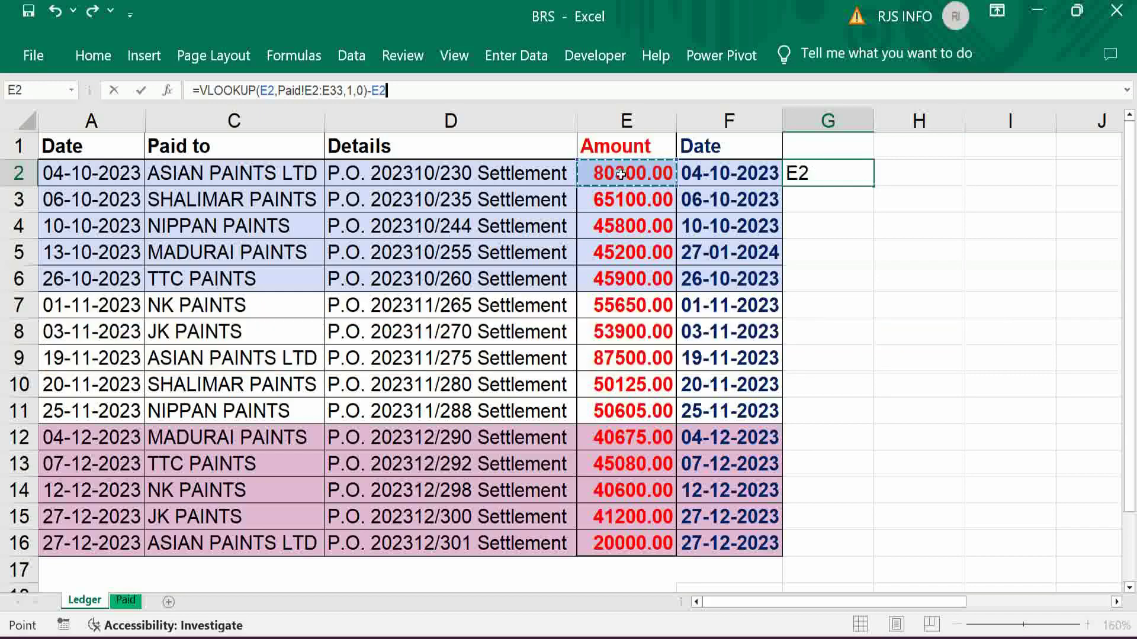
key("Tab")
key("Left")
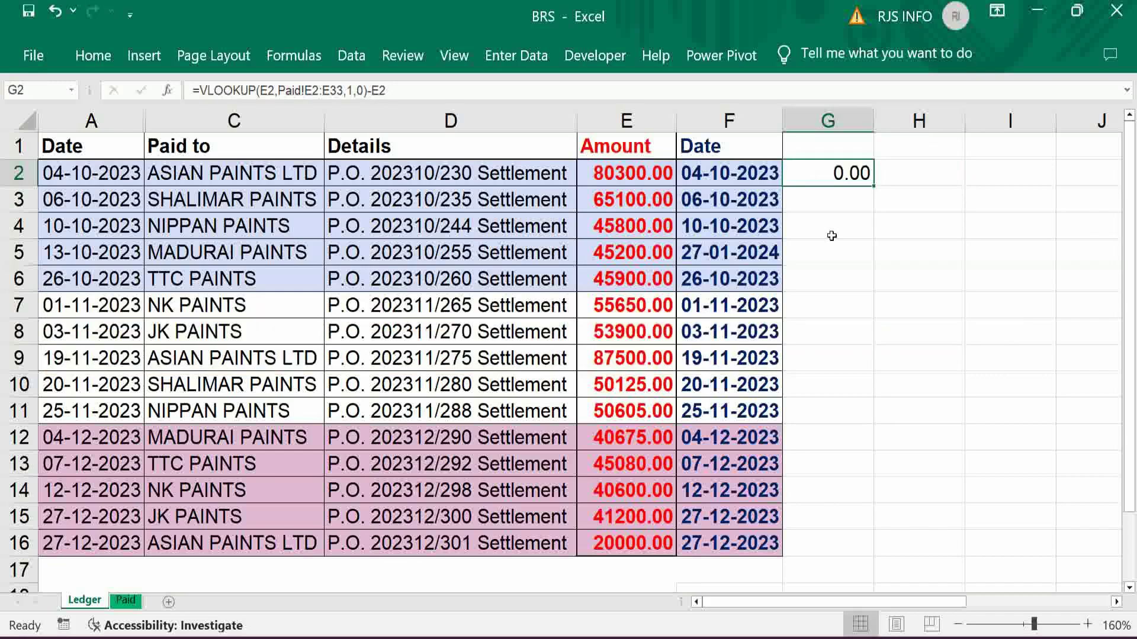
- Fill G2's formula down to row 16 and begin H2 with INDEX over Paid!D2:D33
double_click(875, 190)
key("Right")
type("=")
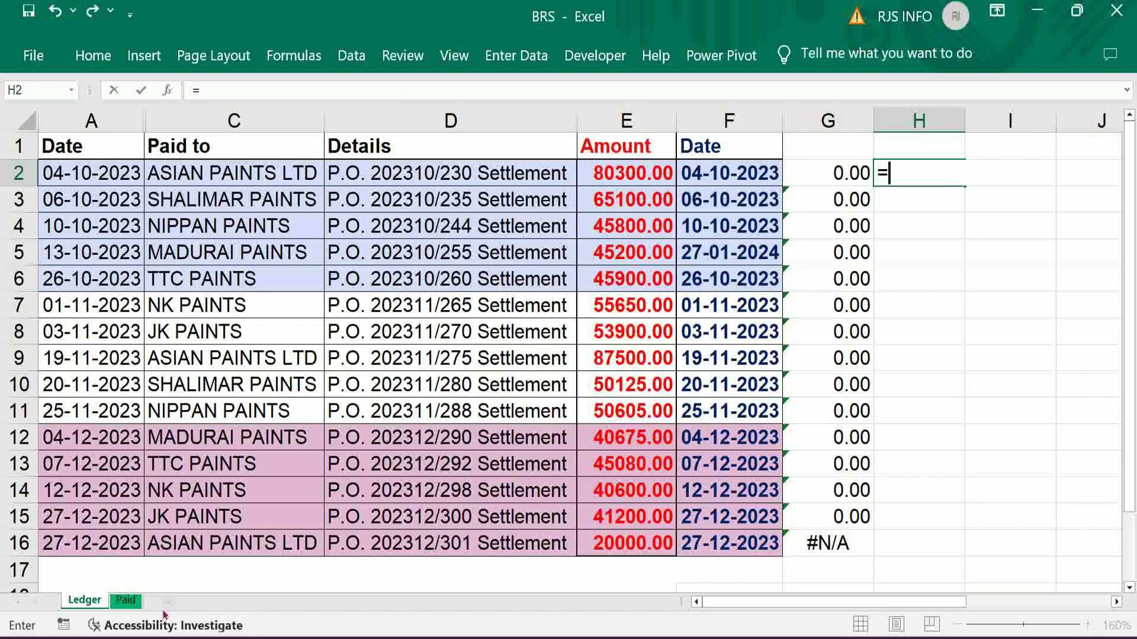
left_click(125, 600)
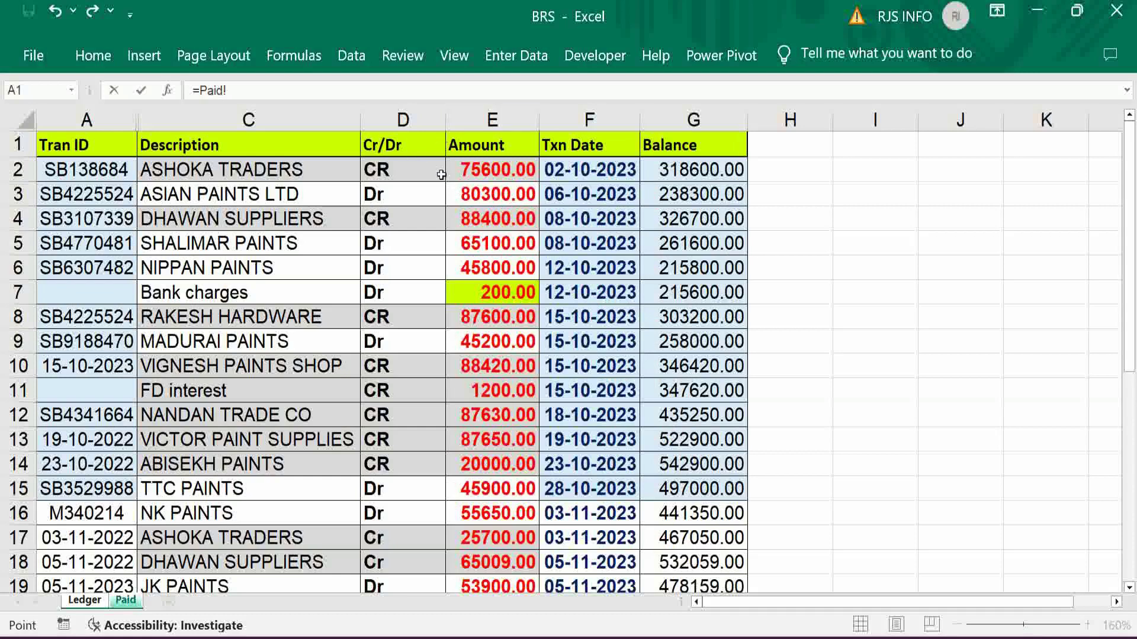
left_click(88, 599)
type("INDEX")
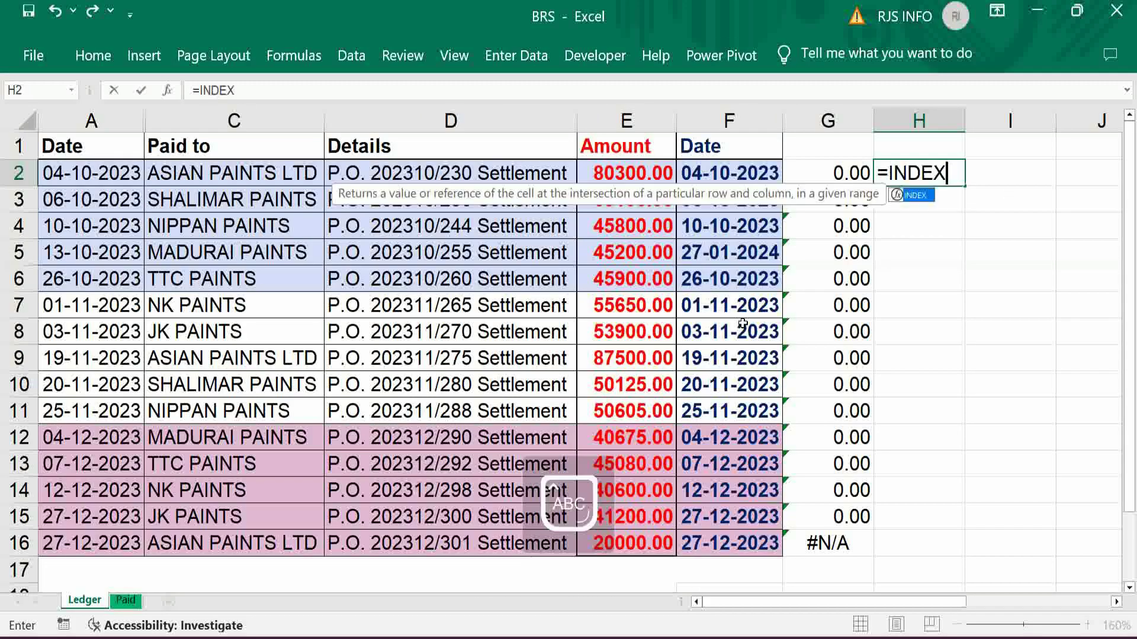
type("(")
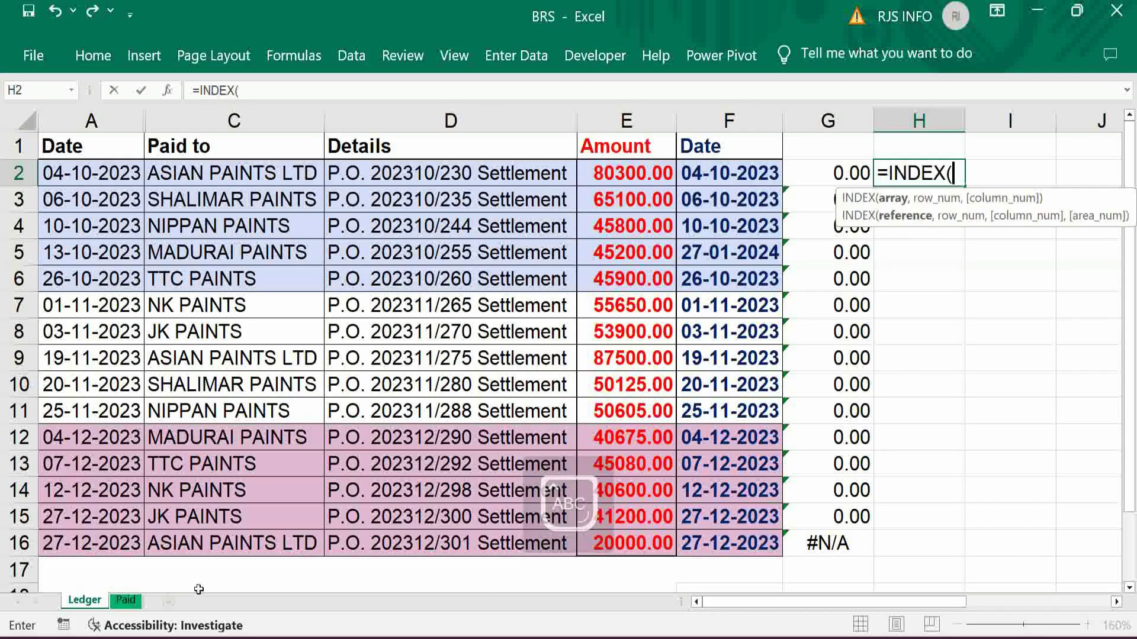
left_click(125, 603)
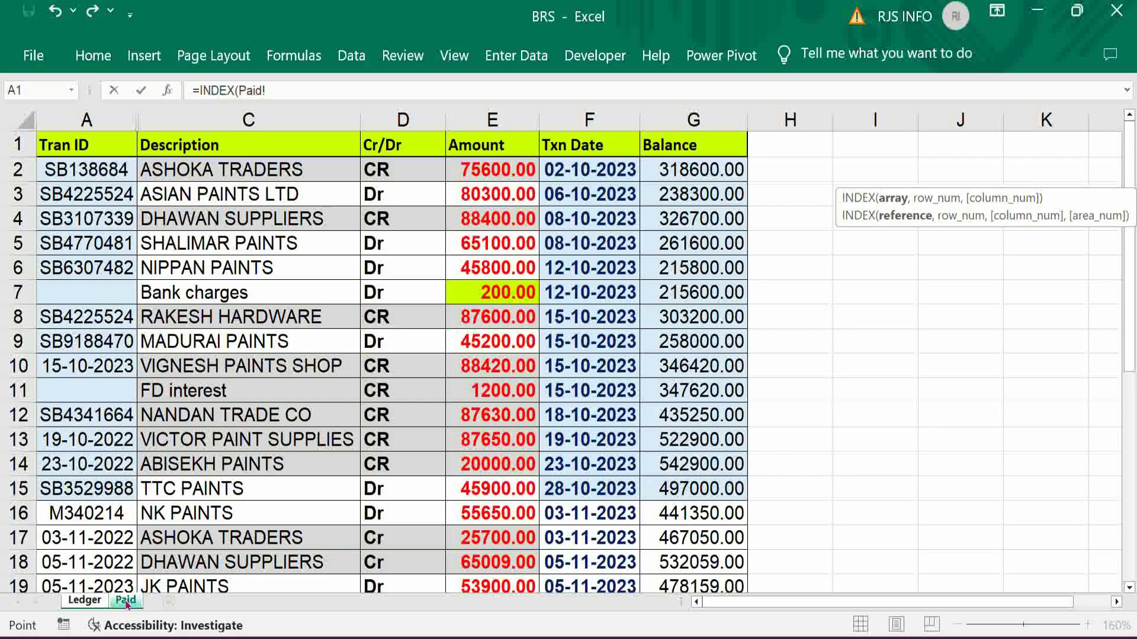
left_click(397, 168)
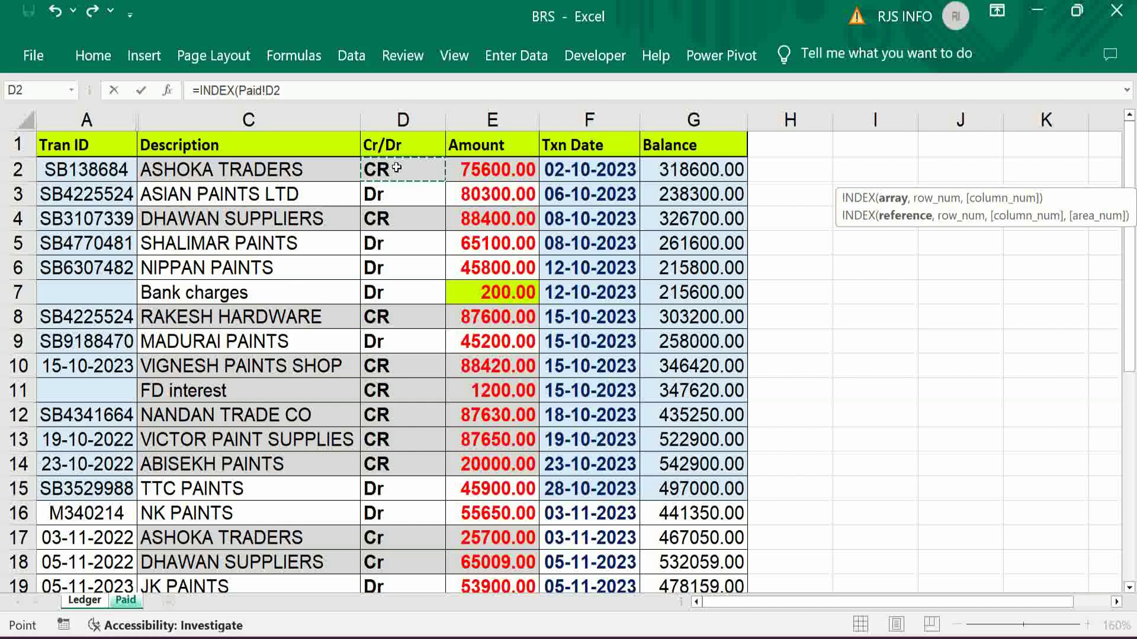
key("ctrl+shift+Down")
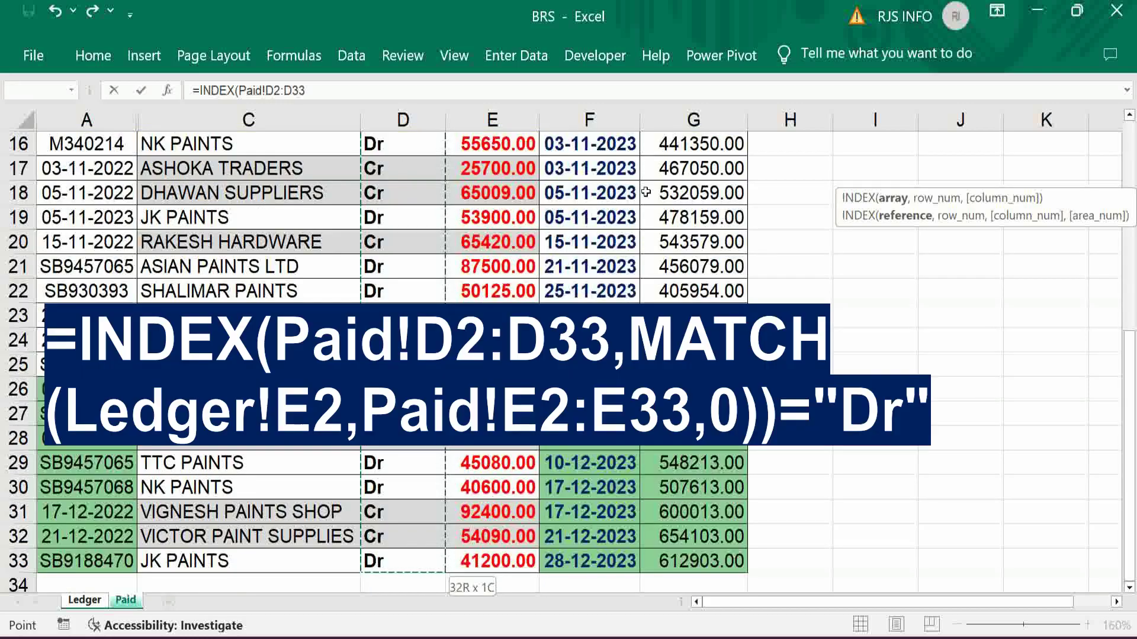
- Add a MATCH of Ledger E2 against Paid!E2:E33 inside H2's INDEX formula
type(",")
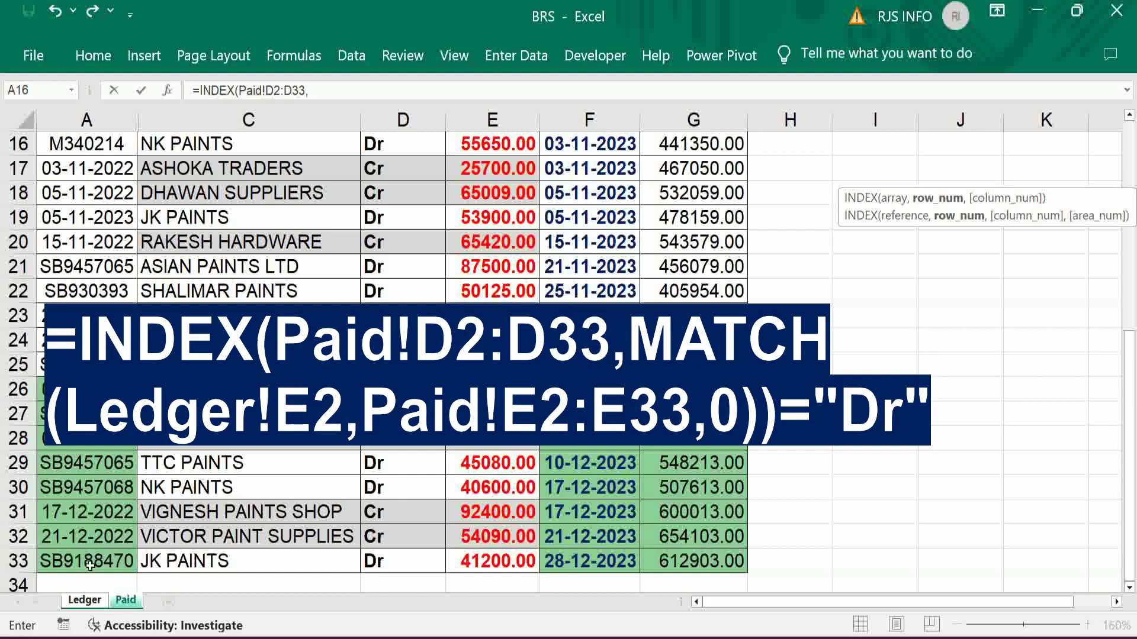
type("MATCH")
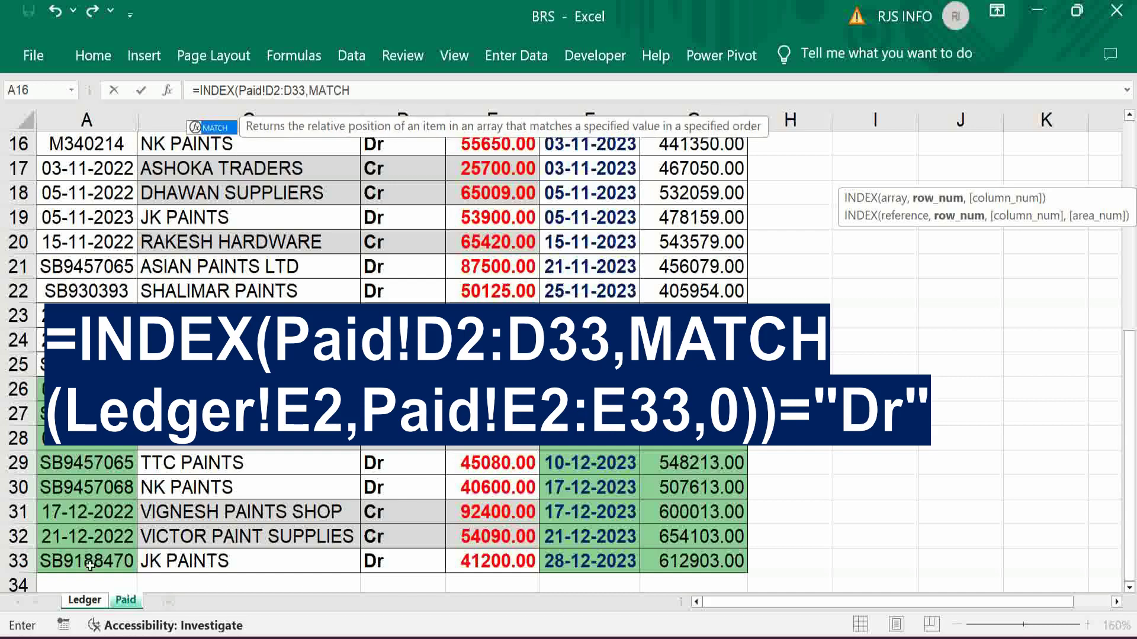
type("(")
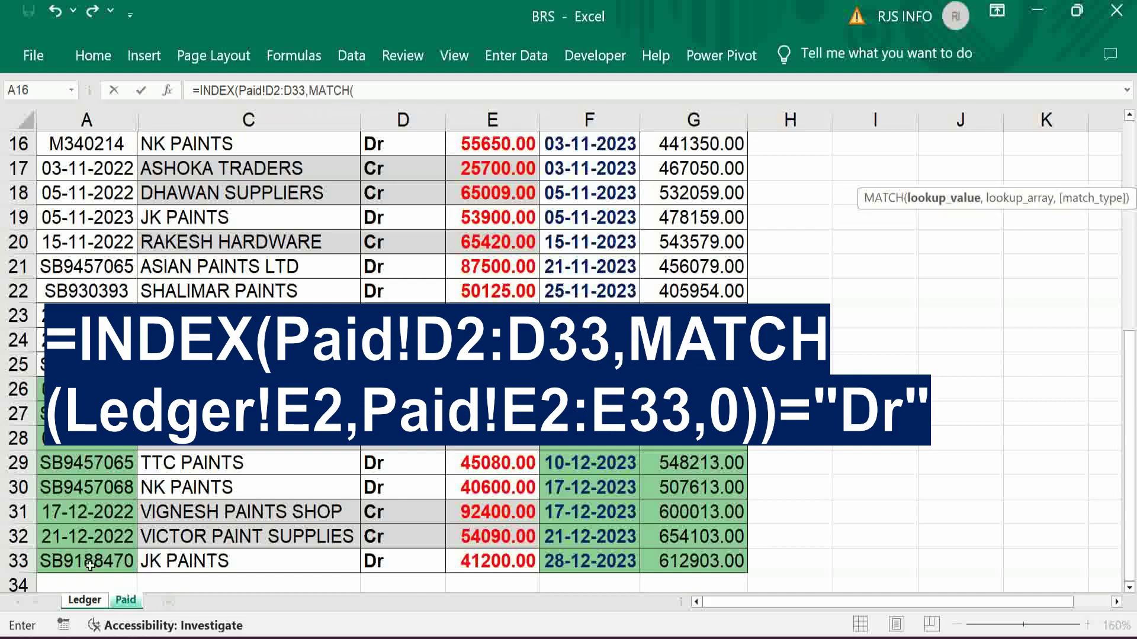
left_click(86, 601)
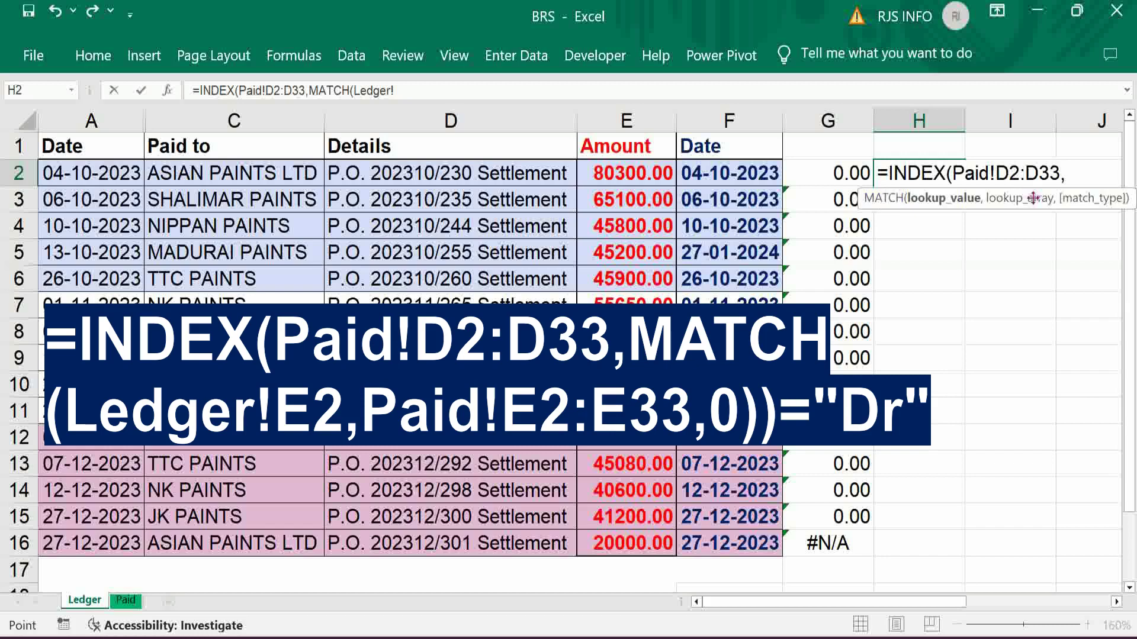
left_click_drag(1033, 198, 1034, 328)
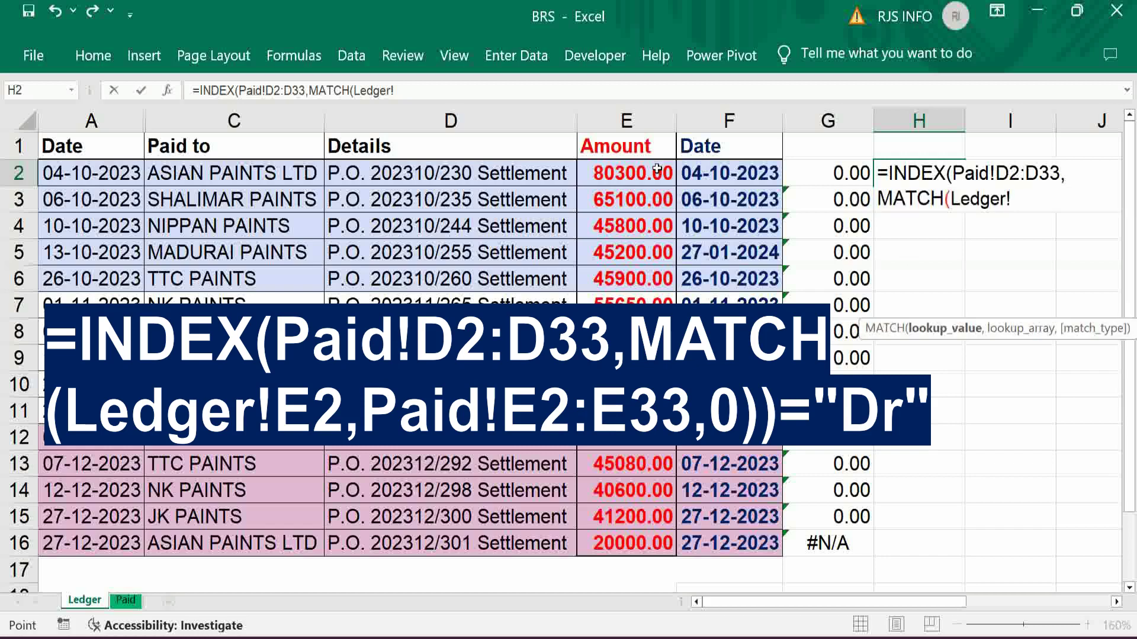
left_click(637, 175)
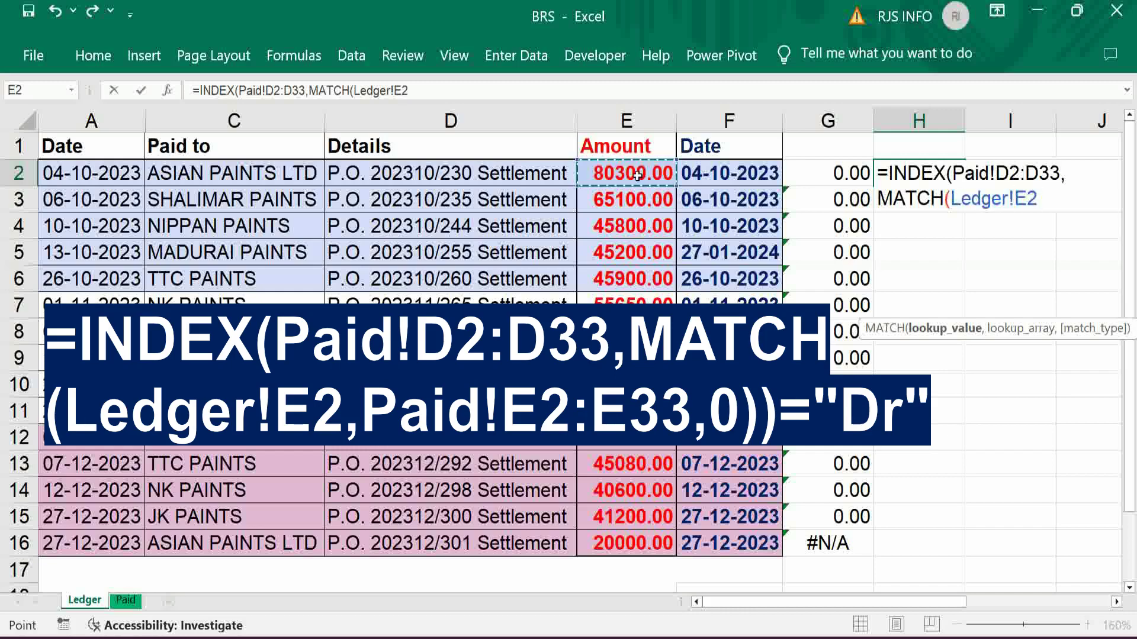
type(",")
left_click(126, 600)
left_click(511, 172)
key("ctrl+shift+Down")
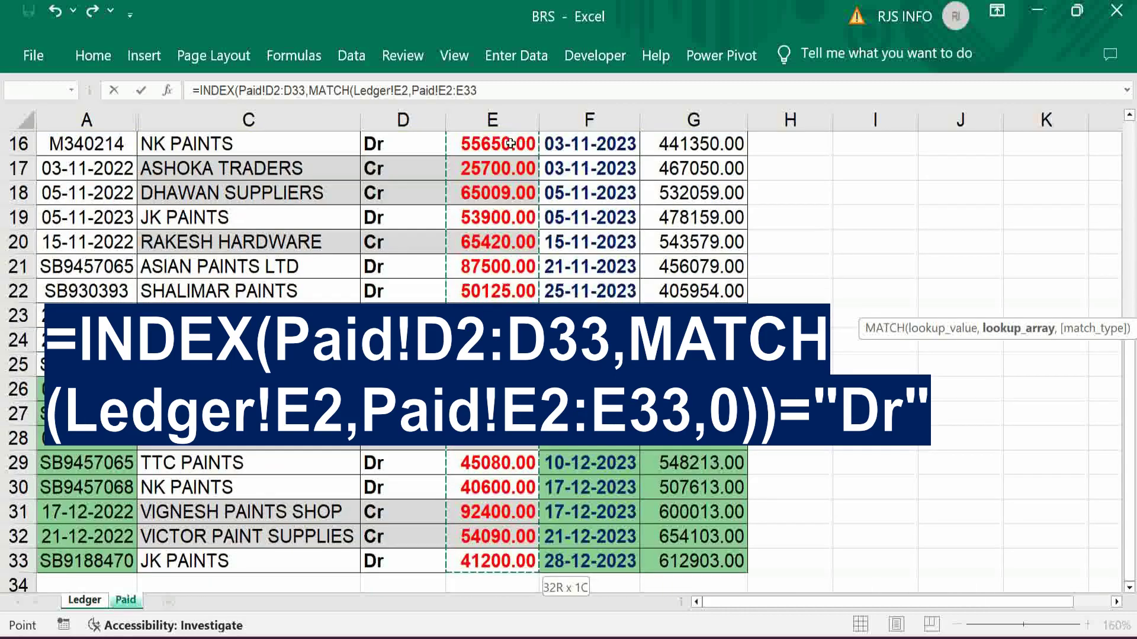
- Finish H2's INDEX/MATCH with exact match and compare it to "Dr", giving TRUE
type(",")
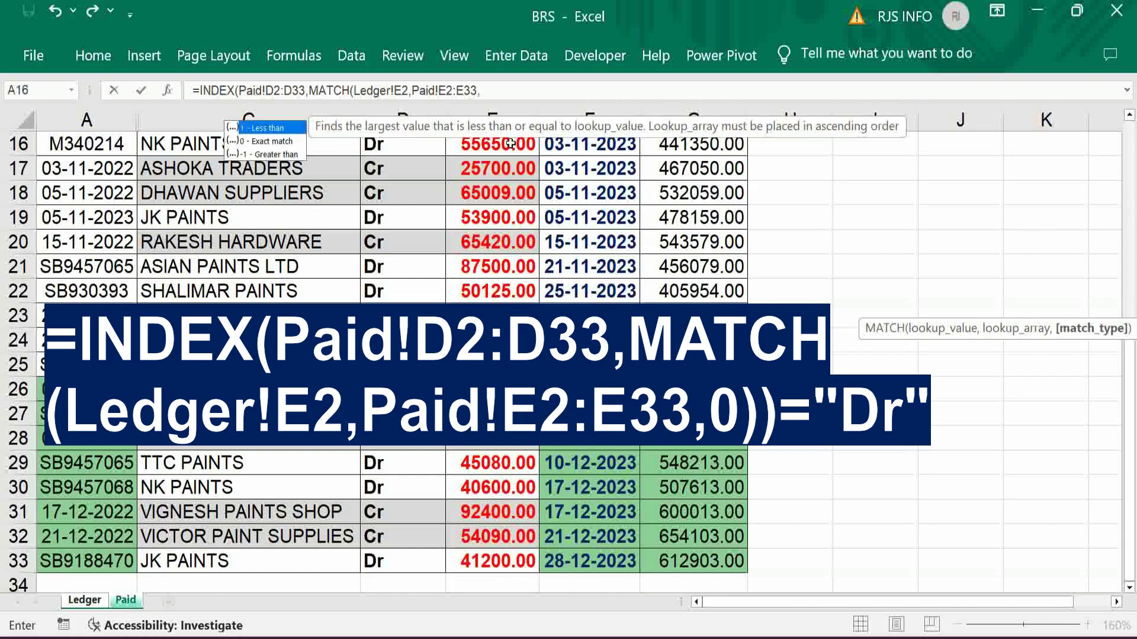
type("0))")
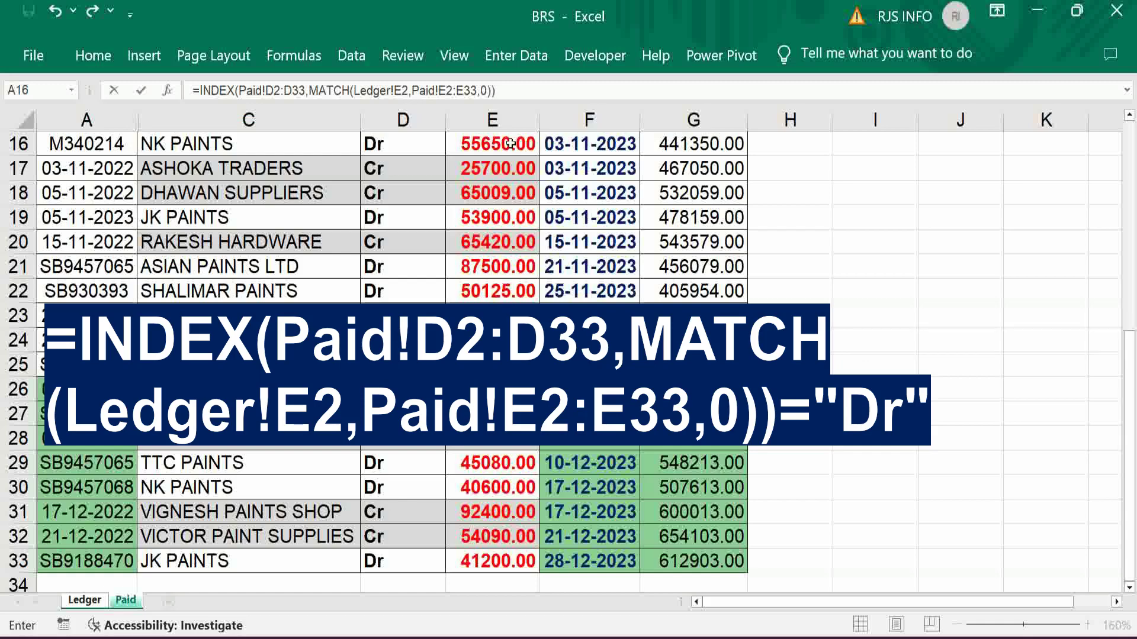
key("Tab")
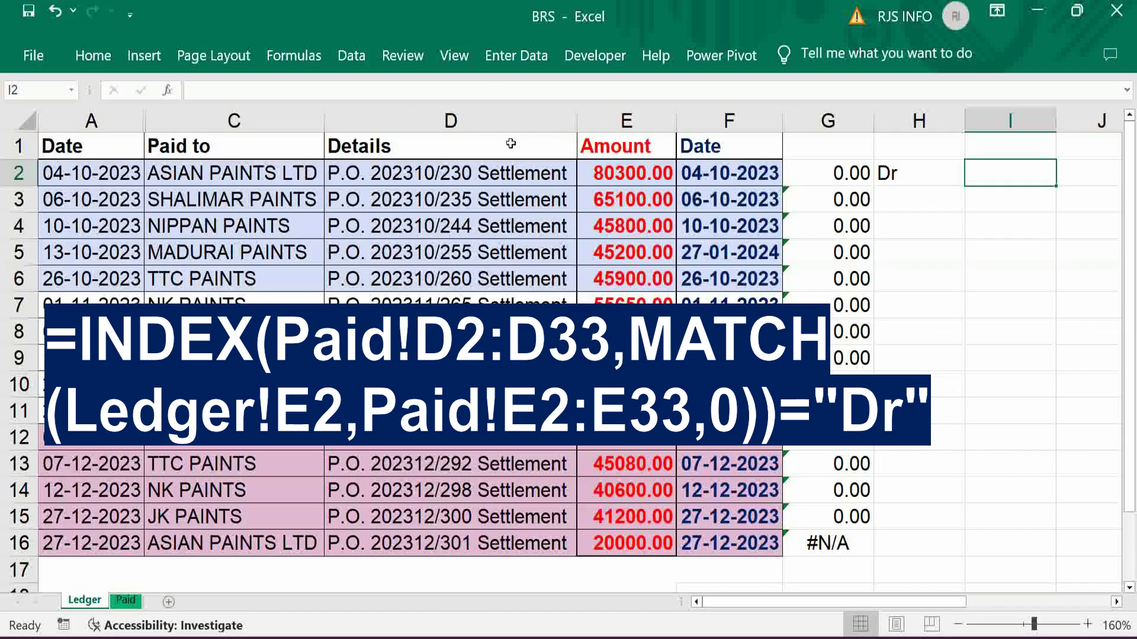
key("Left")
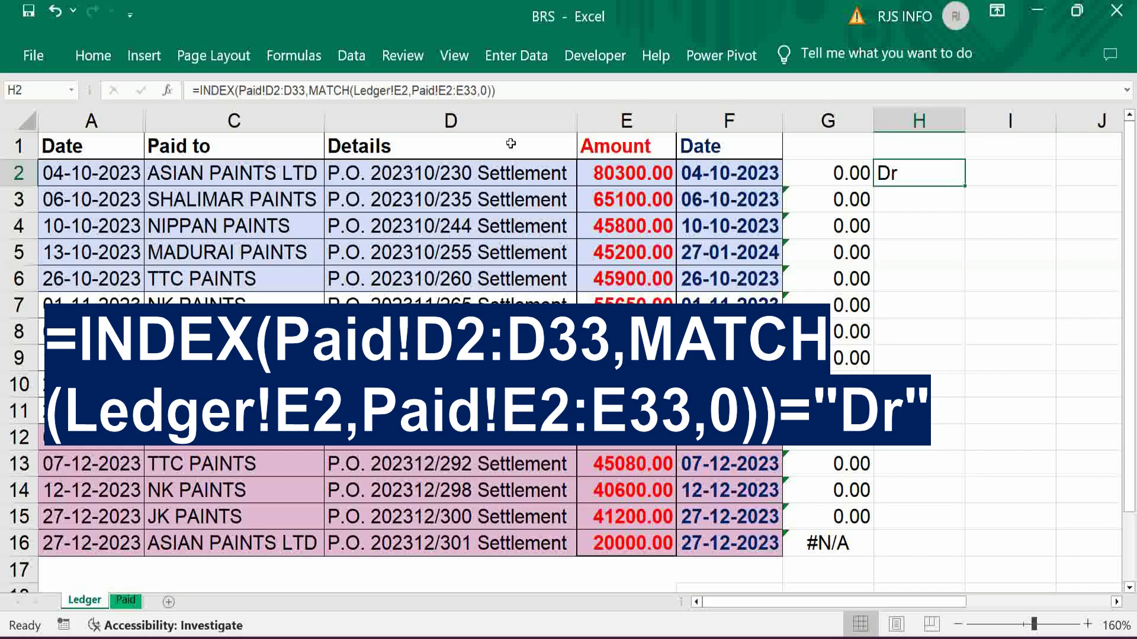
left_click(508, 92)
type("=\"D")
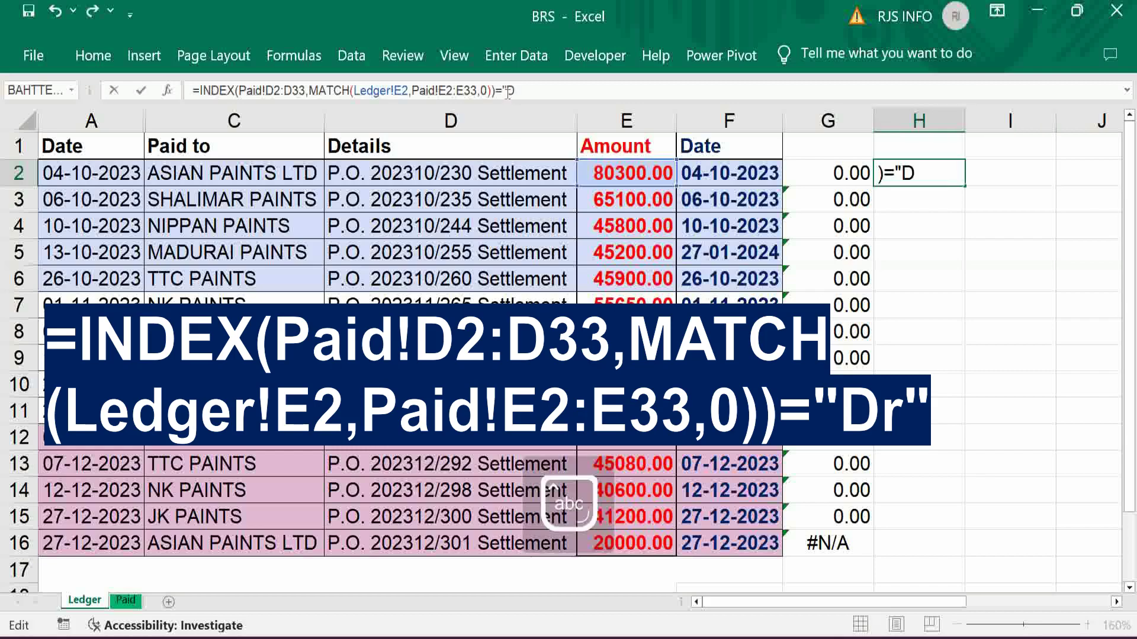
type("r\"")
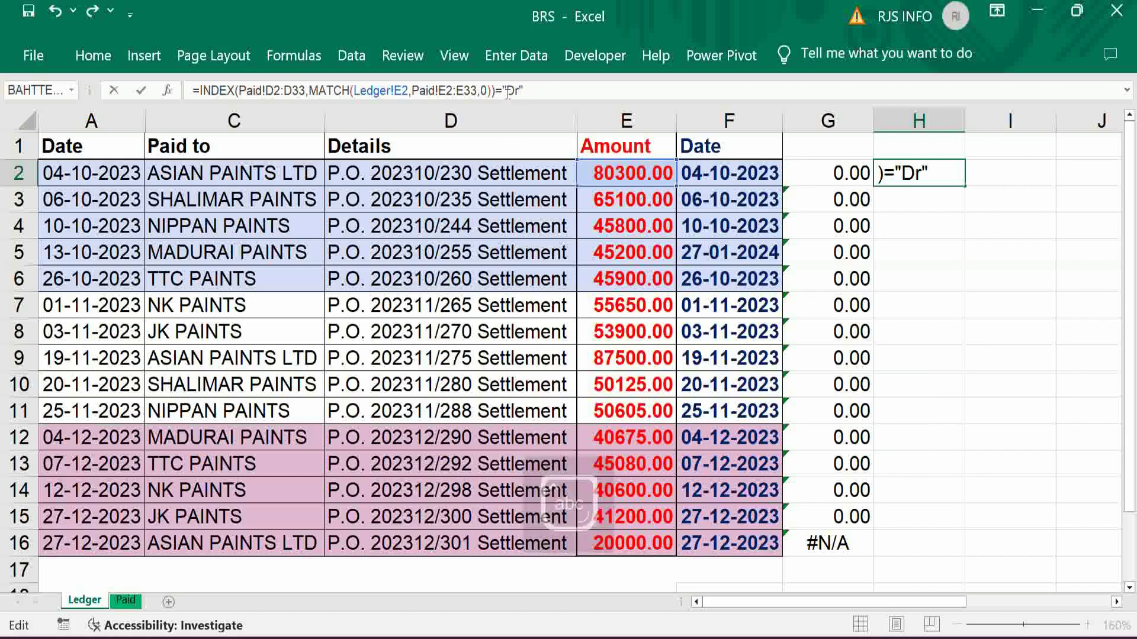
key("Tab")
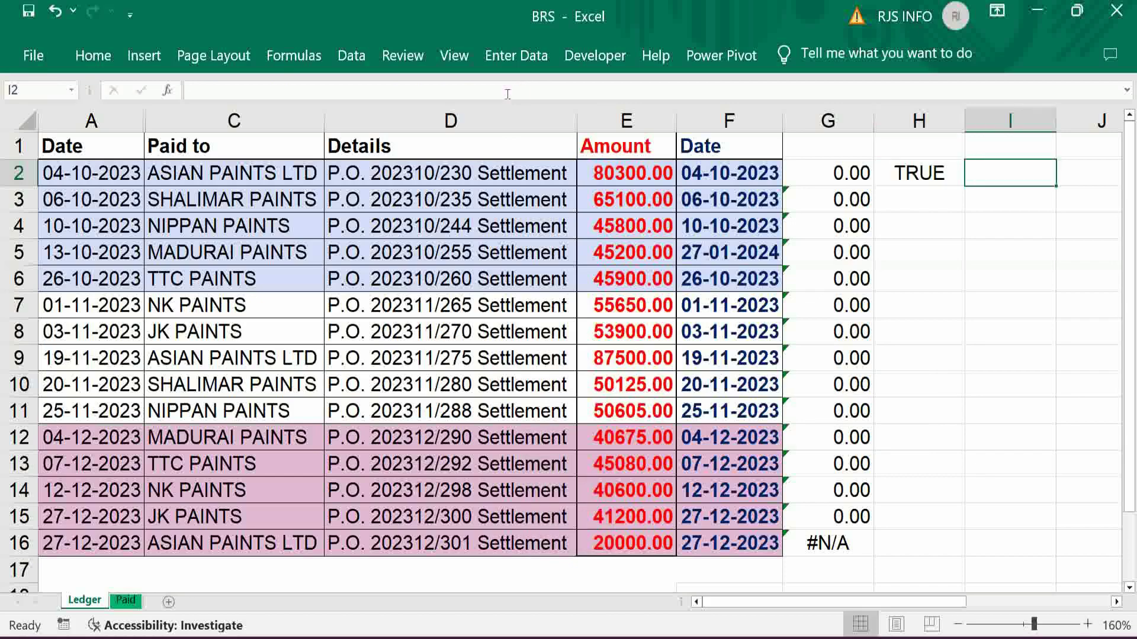
- Start a VLOOKUP in I2 using Ledger E2 as the lookup value
type("=vlookup(")
left_click(623, 176)
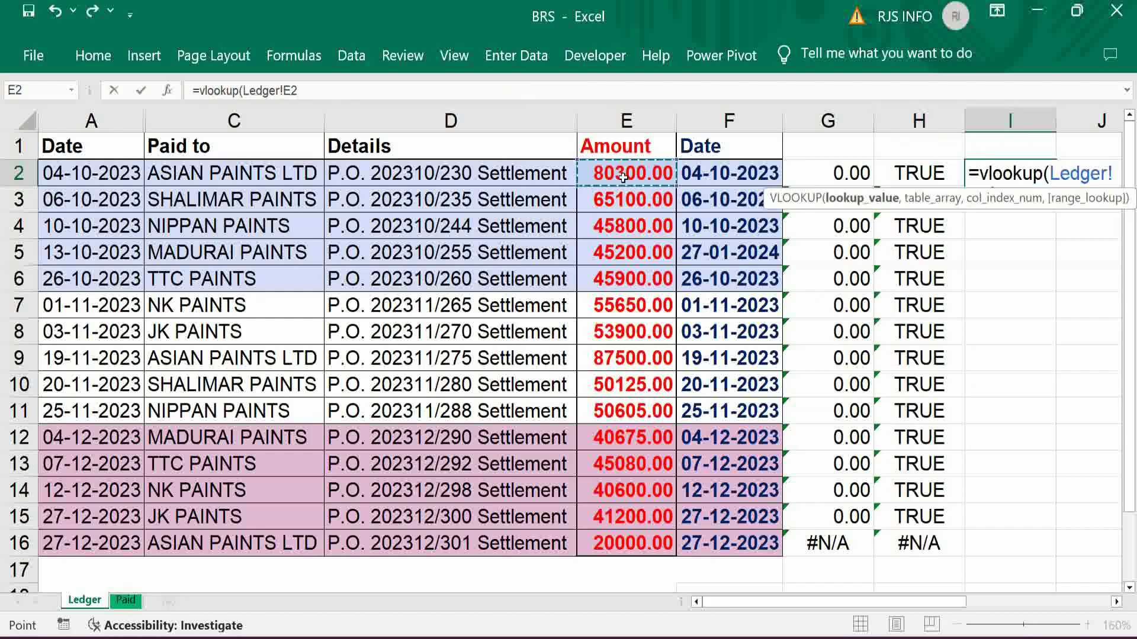
type(",")
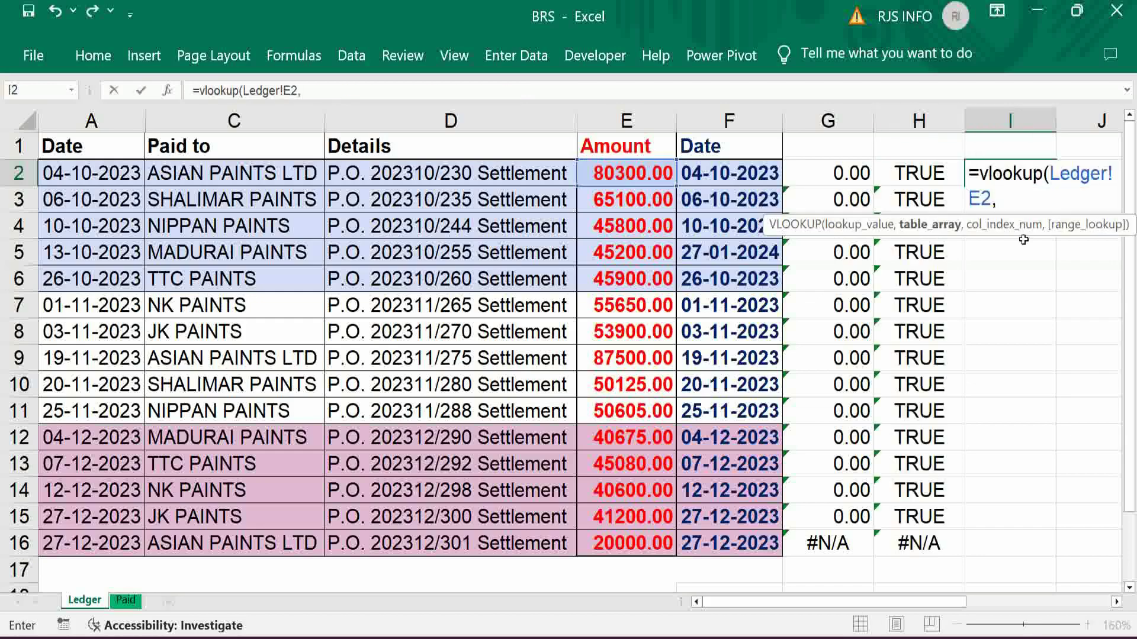
left_click_drag(1023, 224, 1053, 593)
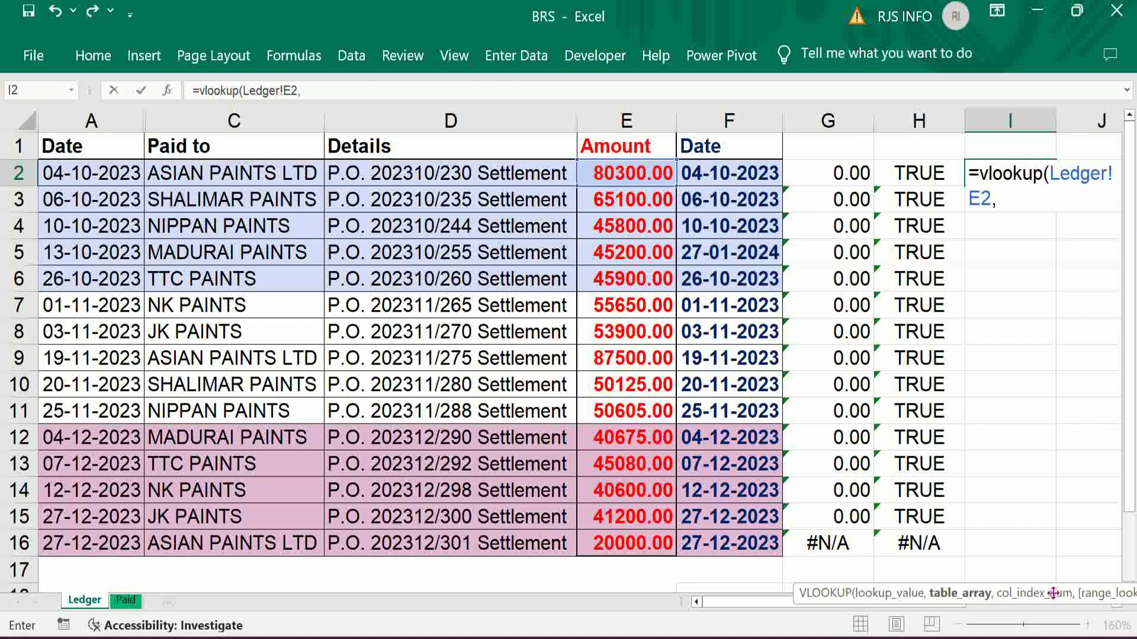
left_click(126, 601)
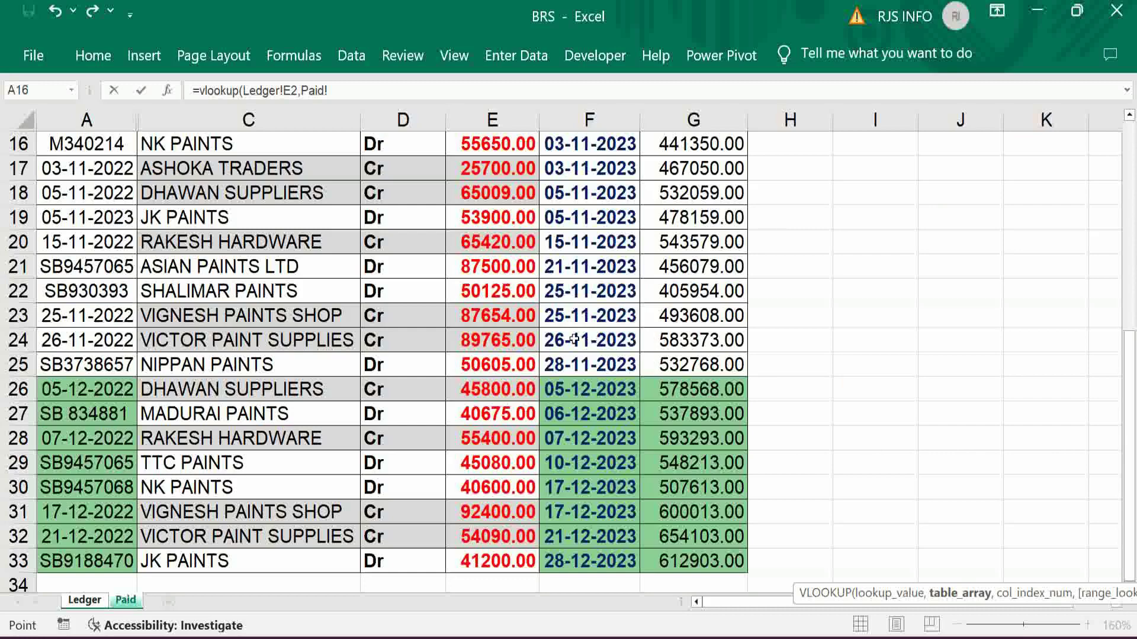
- Set the lookup range to Paid!E2:F33 returning column 2, giving 45205 in I2
left_click(521, 315)
key("Up")
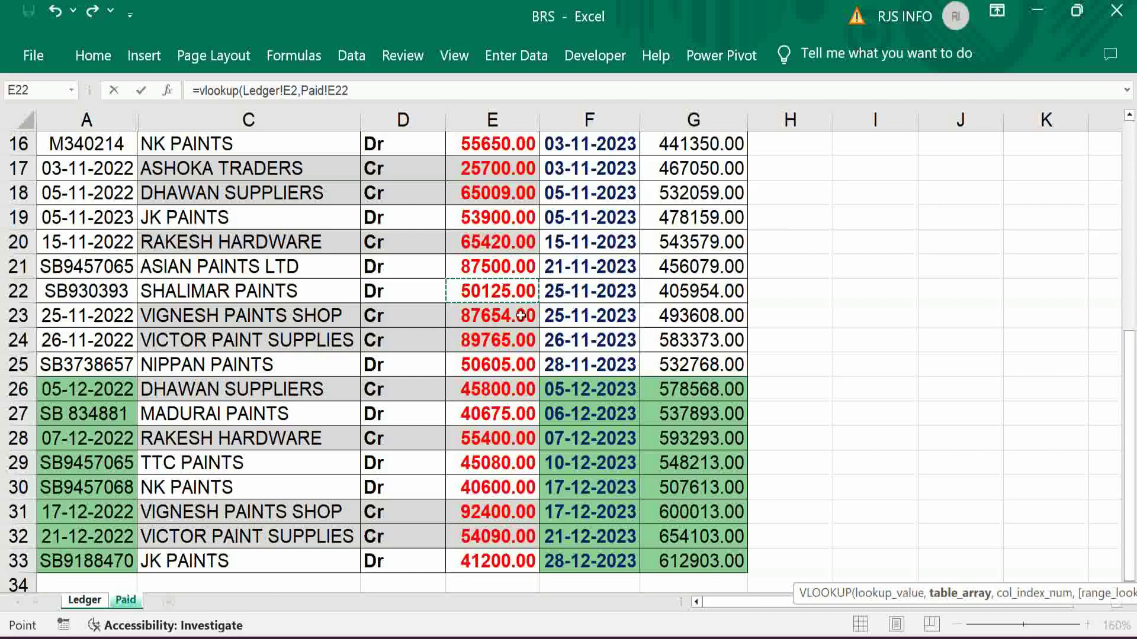
key("Up")
key("Up")
key("Up")
key("Up")
key("Up")
key("Up")
key("Up")
key("Up")
key("Up")
key("Up")
key("Up")
key("Up")
key("Up")
key("Up")
key("Up")
key("Up")
key("Up")
key("Up")
key("Up")
key("Up")
key("Down")
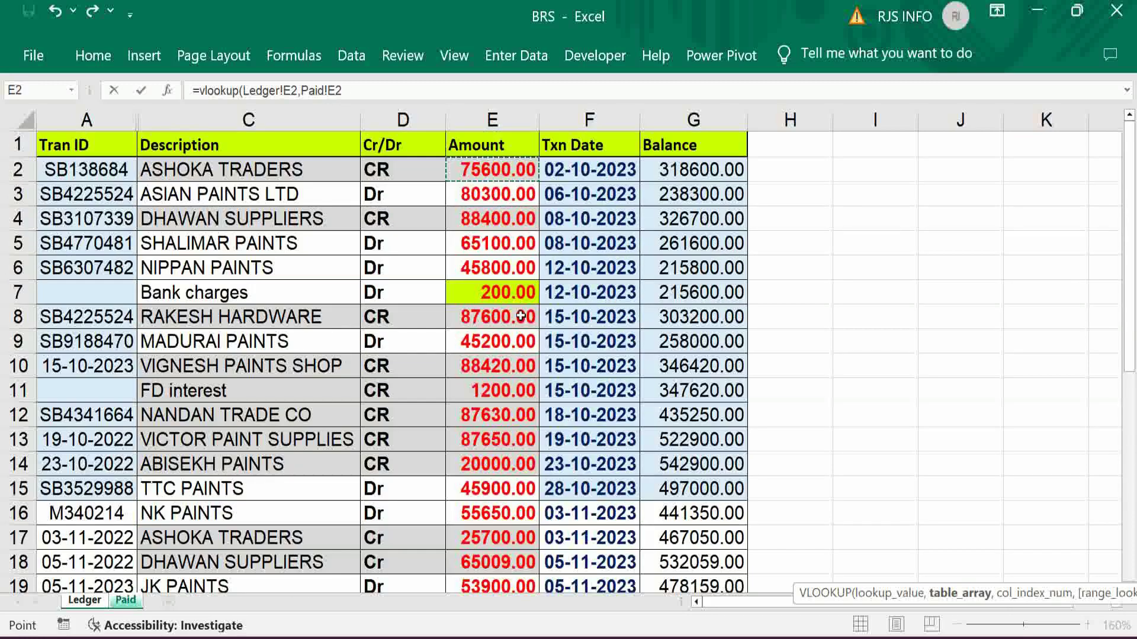
key("ctrl+shift+Down")
key("shift+Right")
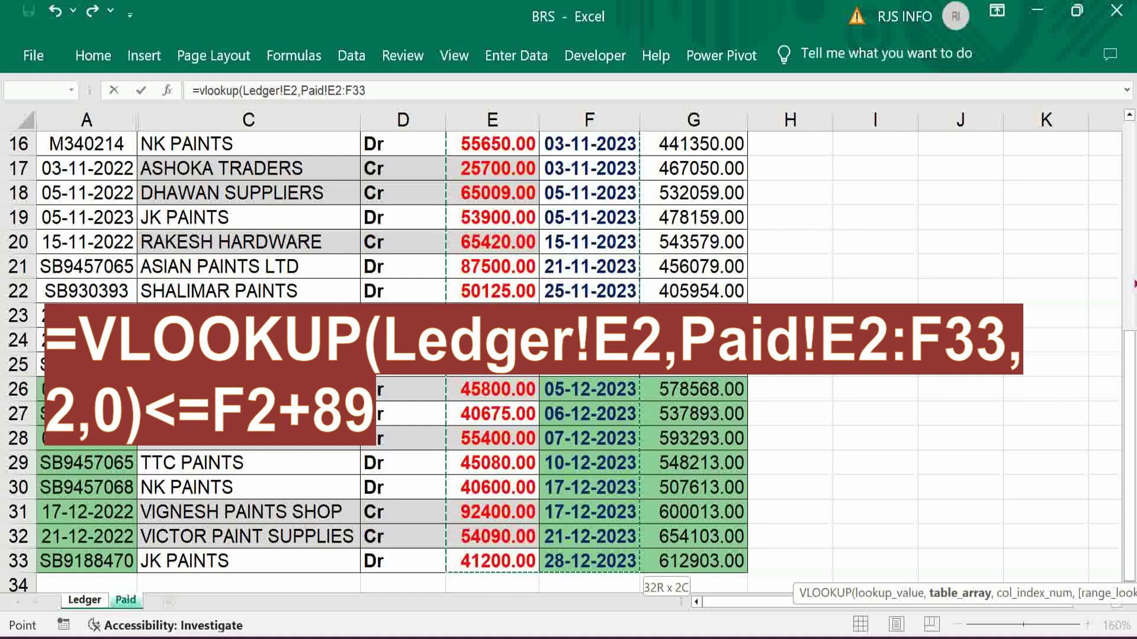
type(",")
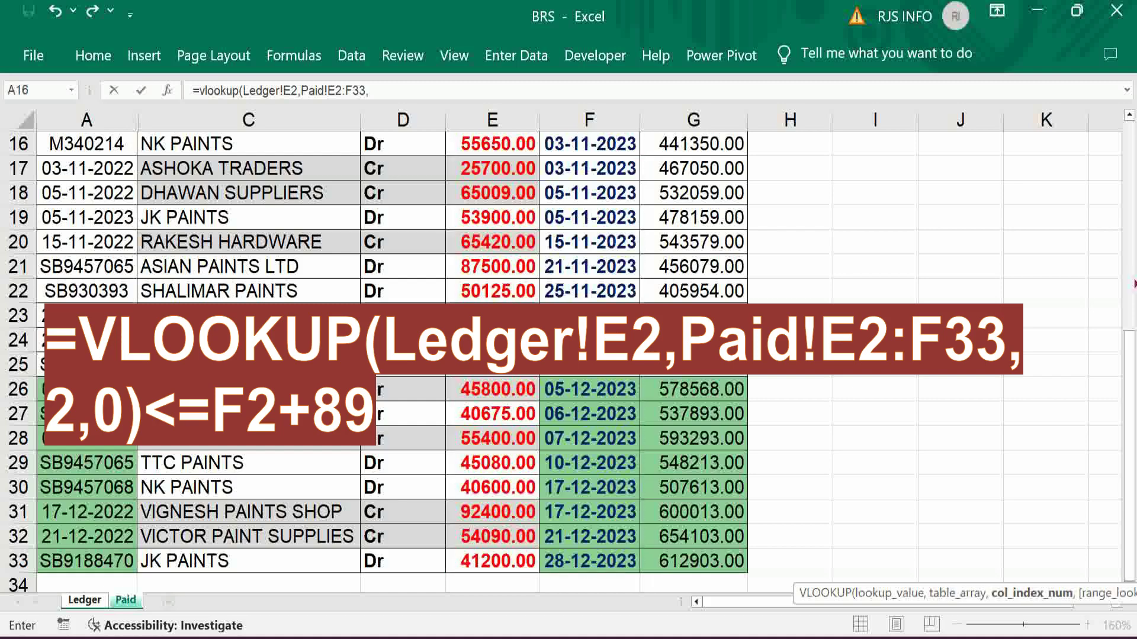
type("2,")
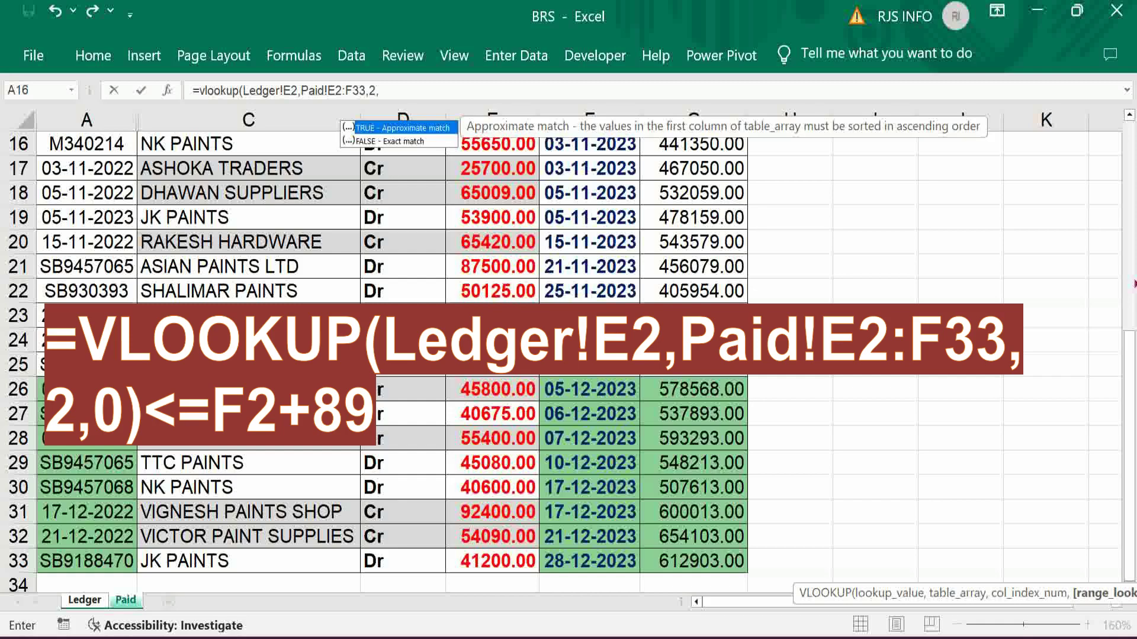
type("0")
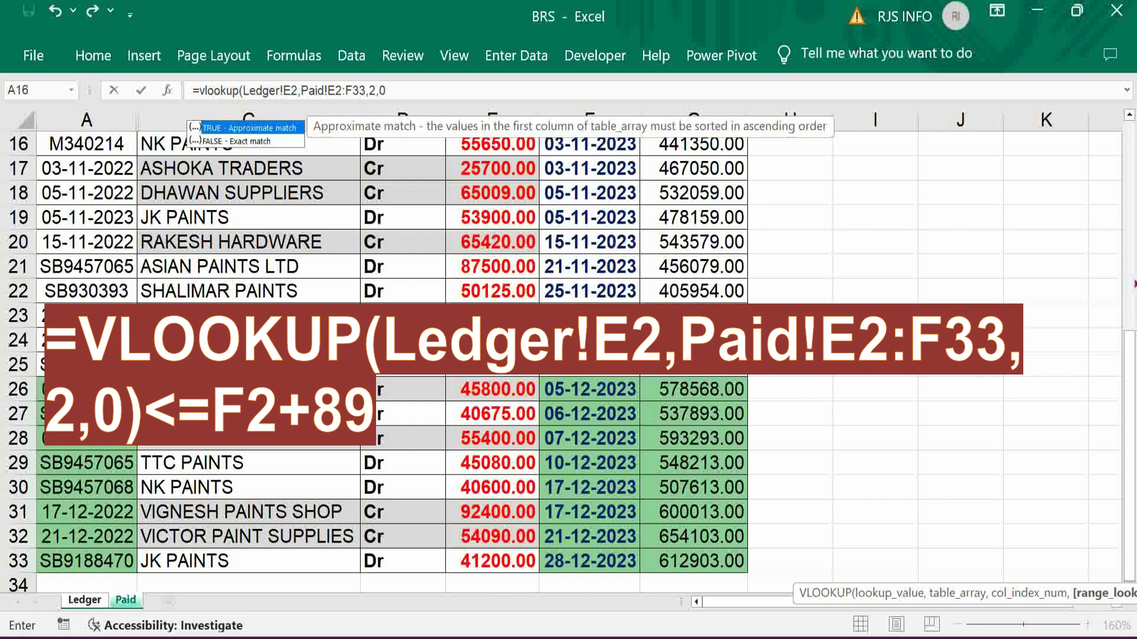
type(")")
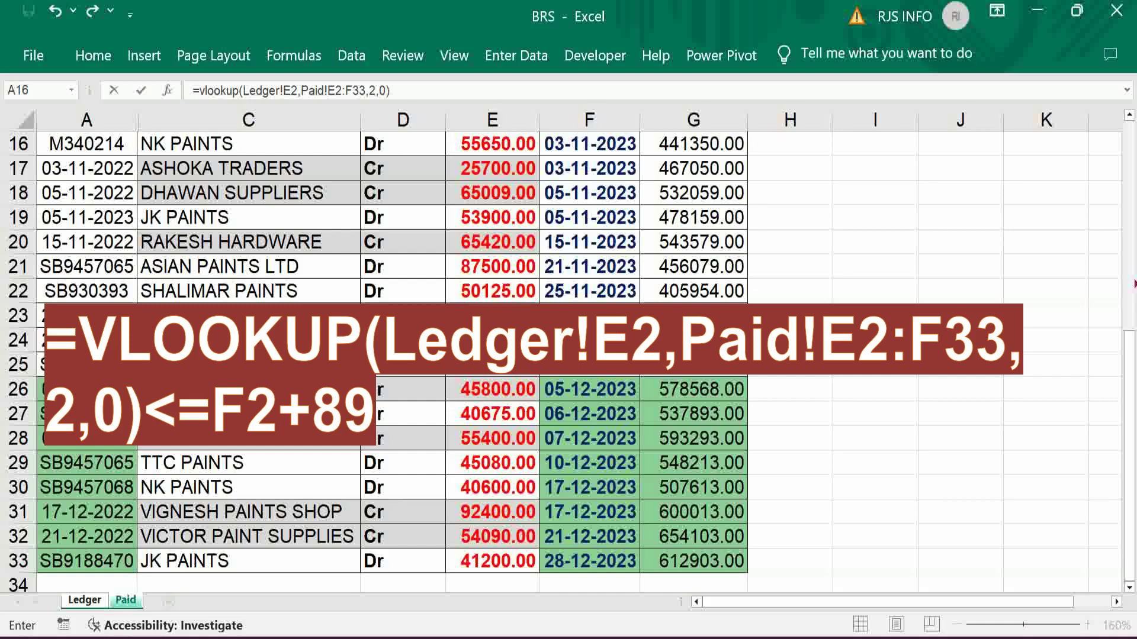
key("Return")
left_click(904, 173)
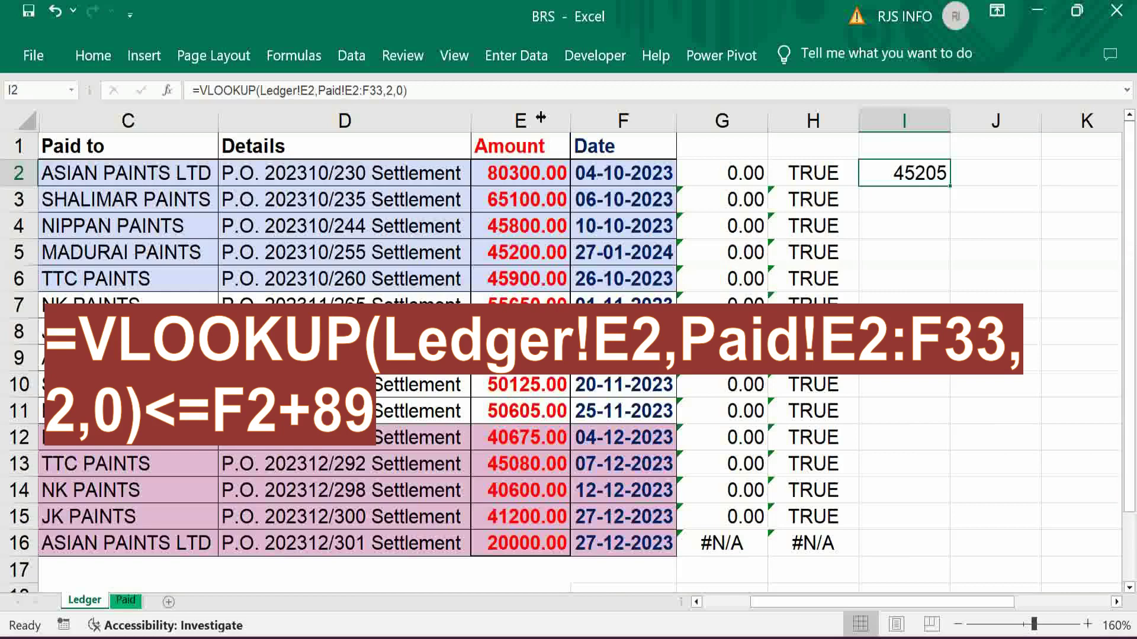
- Append <=F2+89 to I2's formula so the 90-day date check returns TRUE
left_click(415, 90)
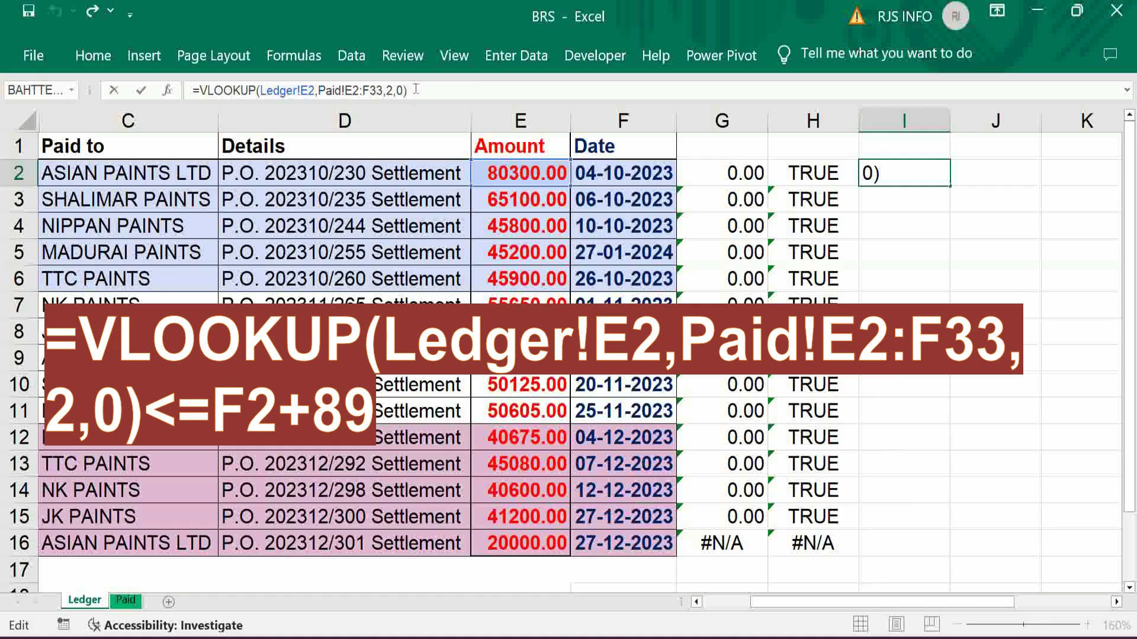
type("<=")
left_click(630, 172)
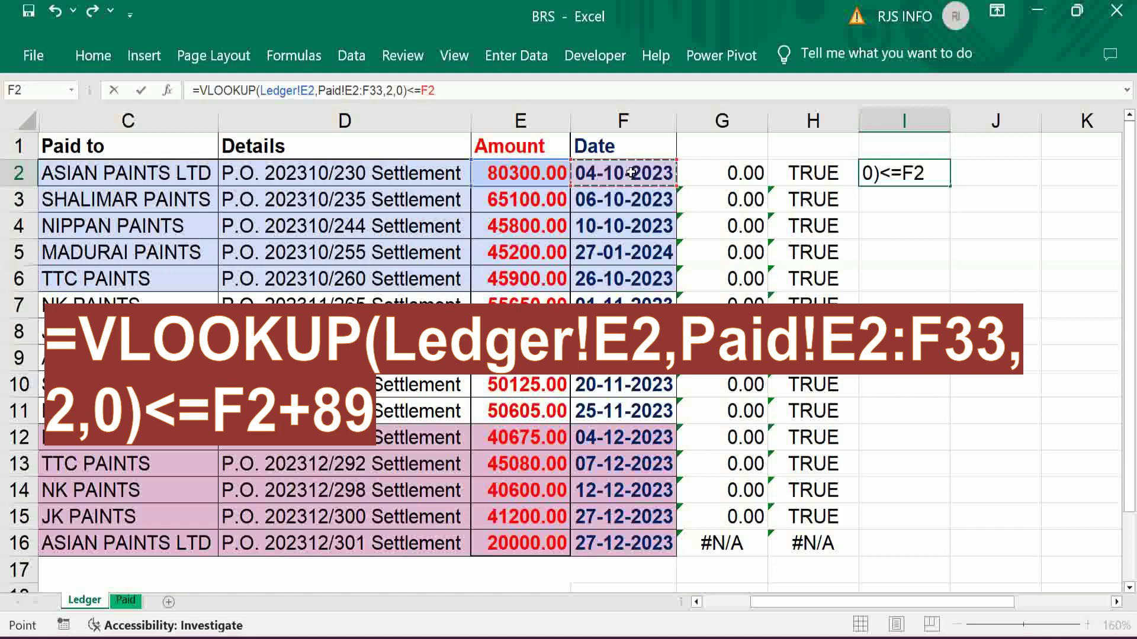
type("+")
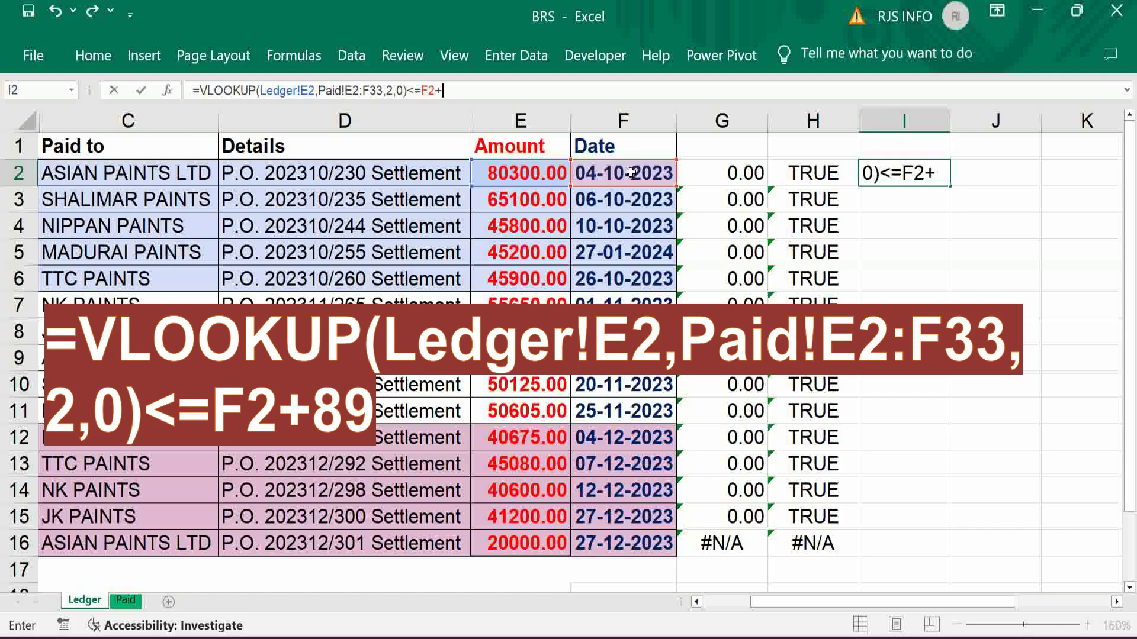
type("89")
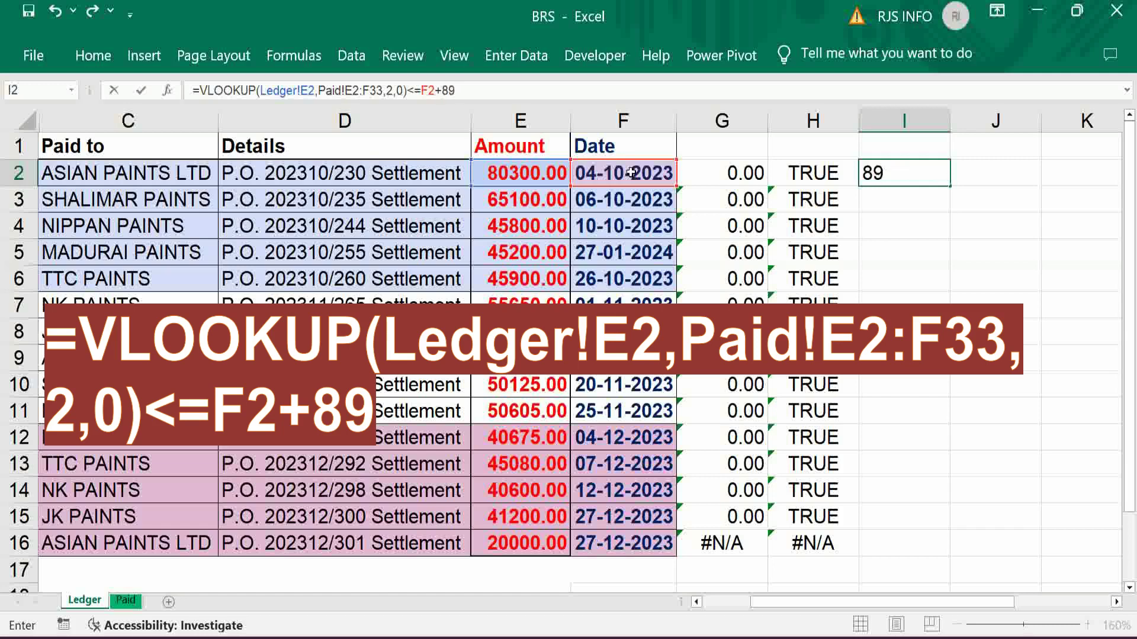
key("ctrl+Return")
key("Right")
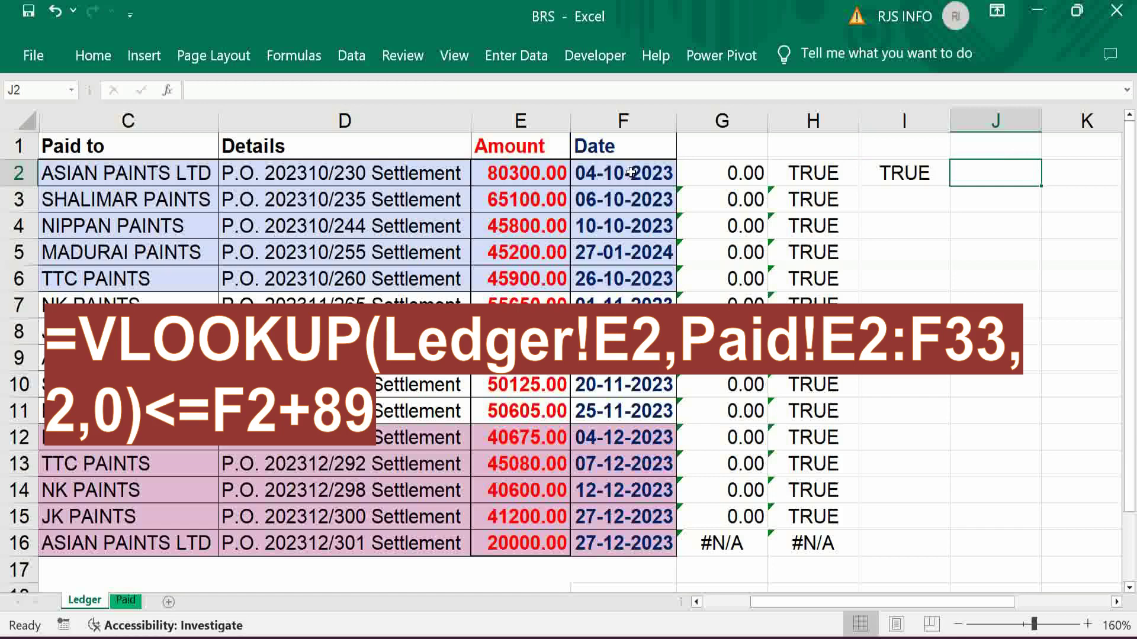
key("Left")
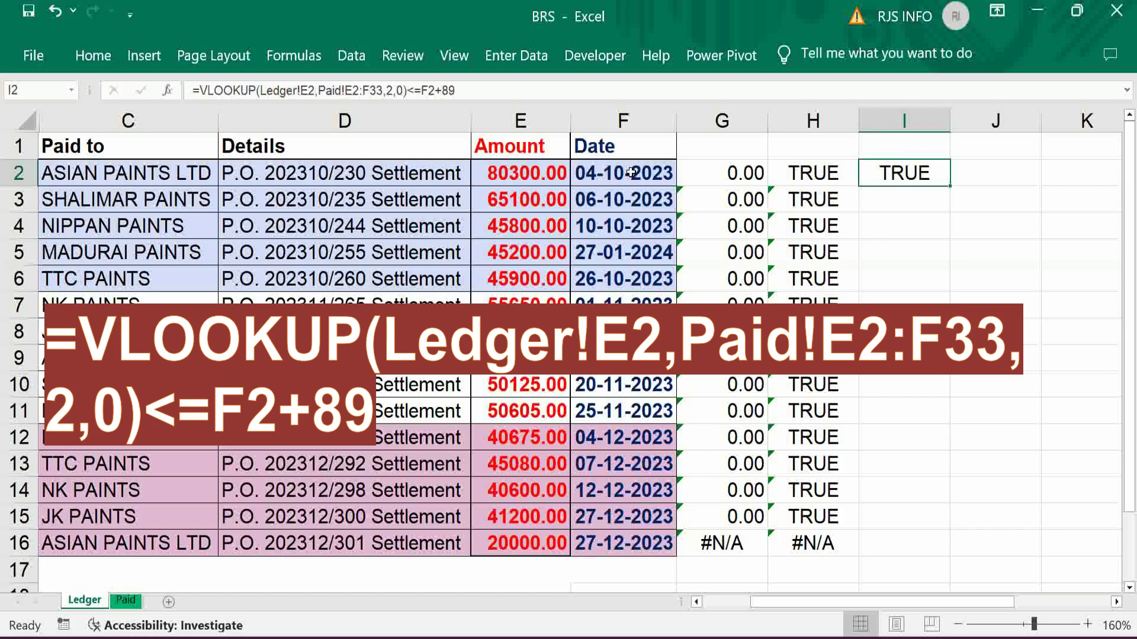
- Fill I2's date-check formula down column I to row 16
double_click(949, 185)
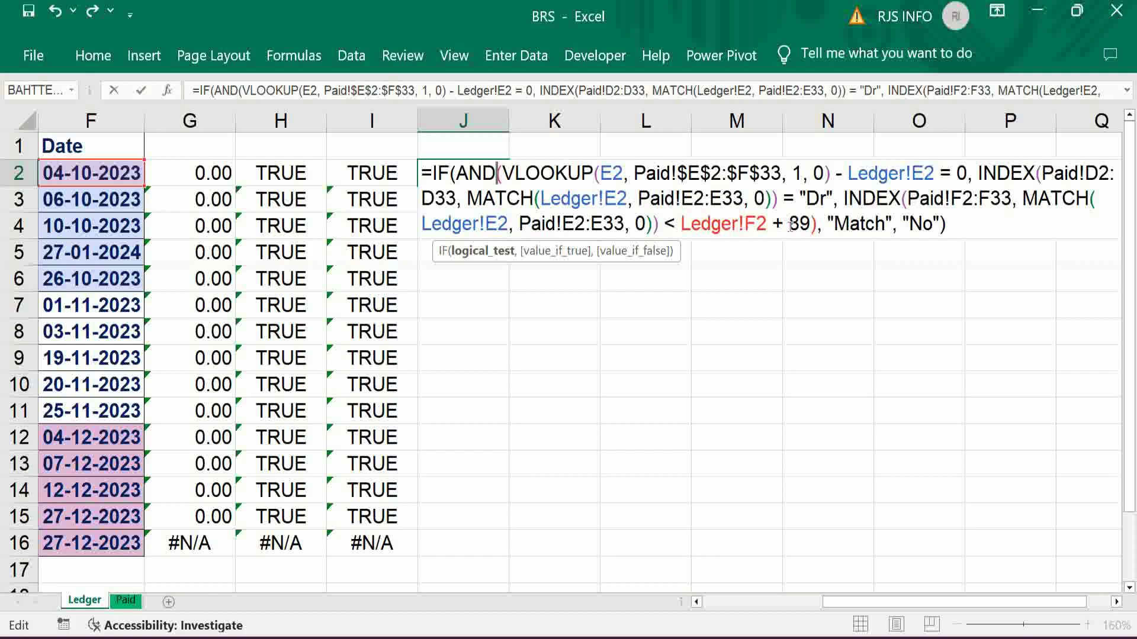
- Confirm J2's IF(AND) formula and fill it down to J16
key("Tab")
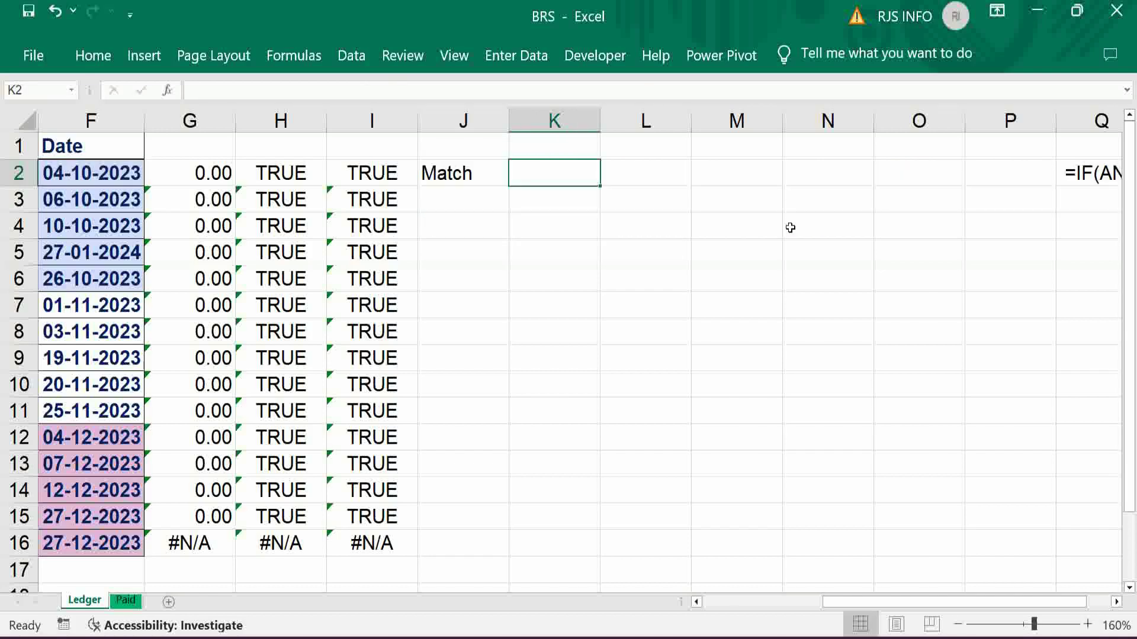
left_click(475, 180)
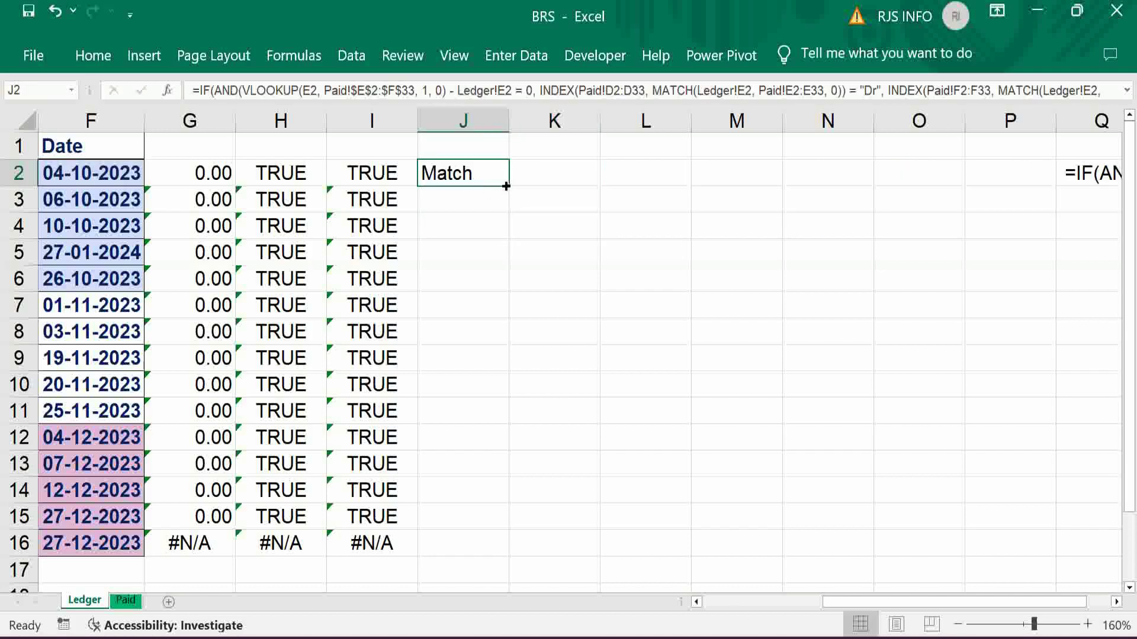
double_click(506, 186)
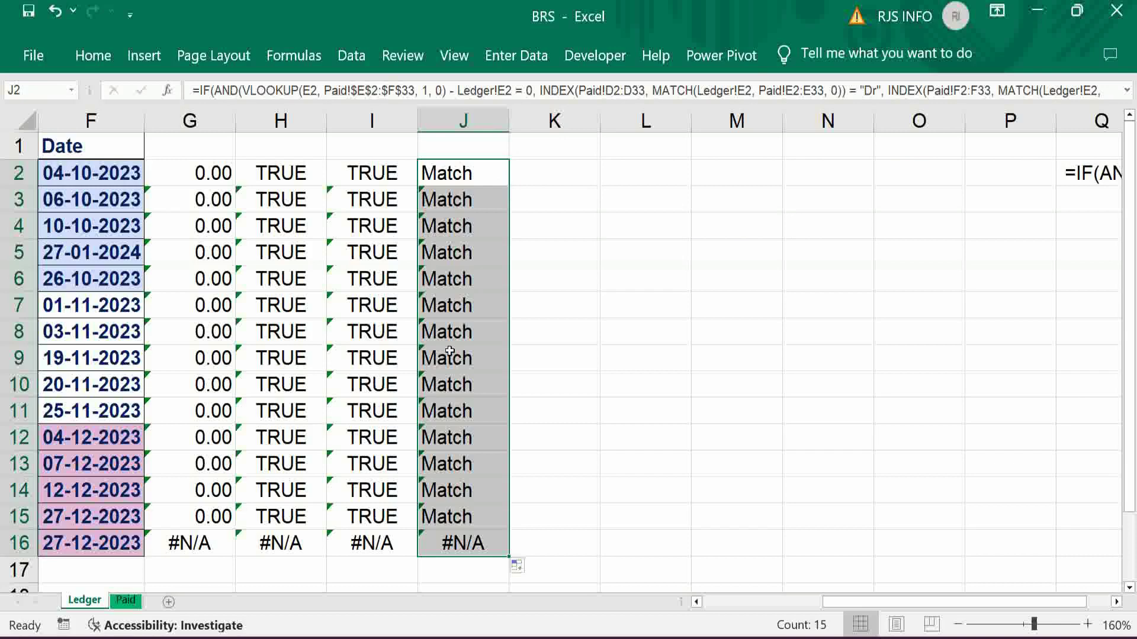